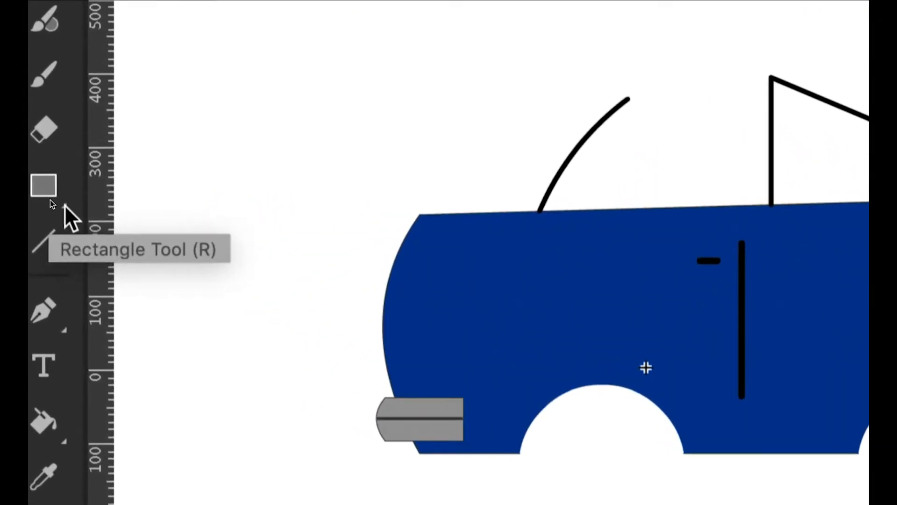
# Switch to the Oval tool and set the stroke colour to none.
pyautogui.click(65, 205)
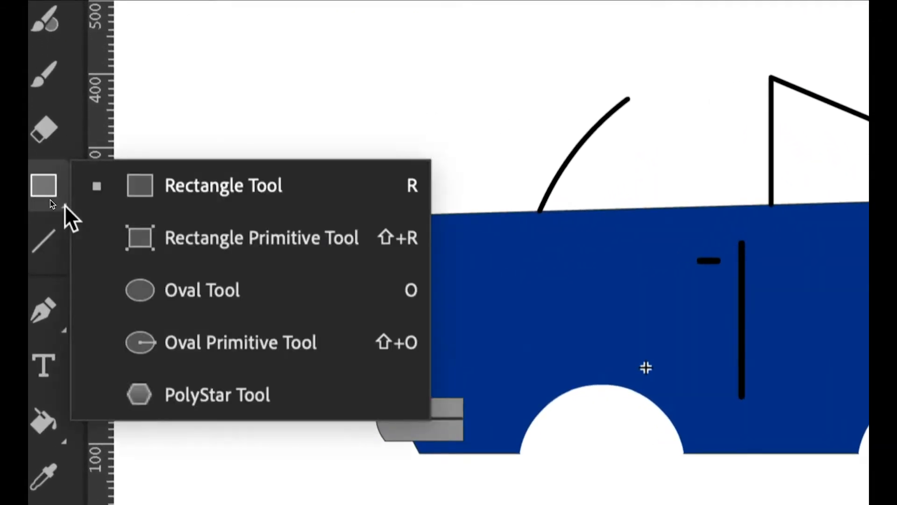
pyautogui.click(194, 295)
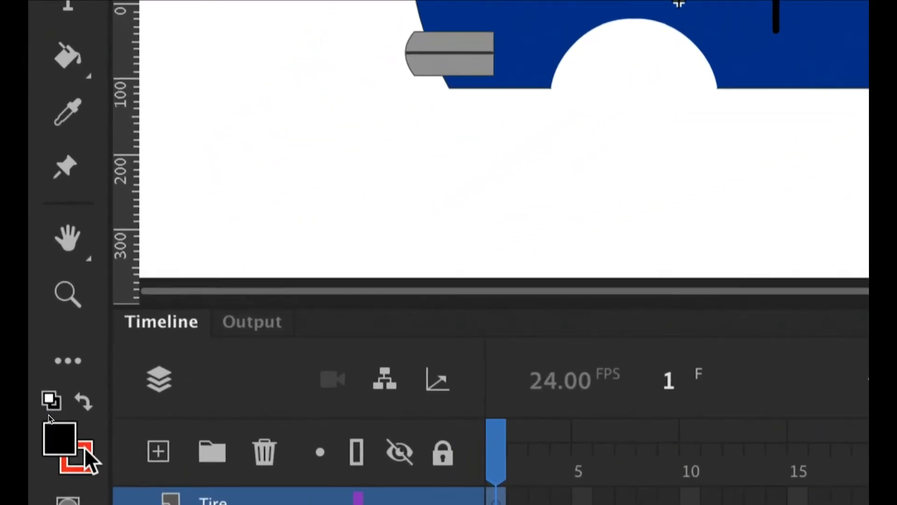
pyautogui.click(85, 449)
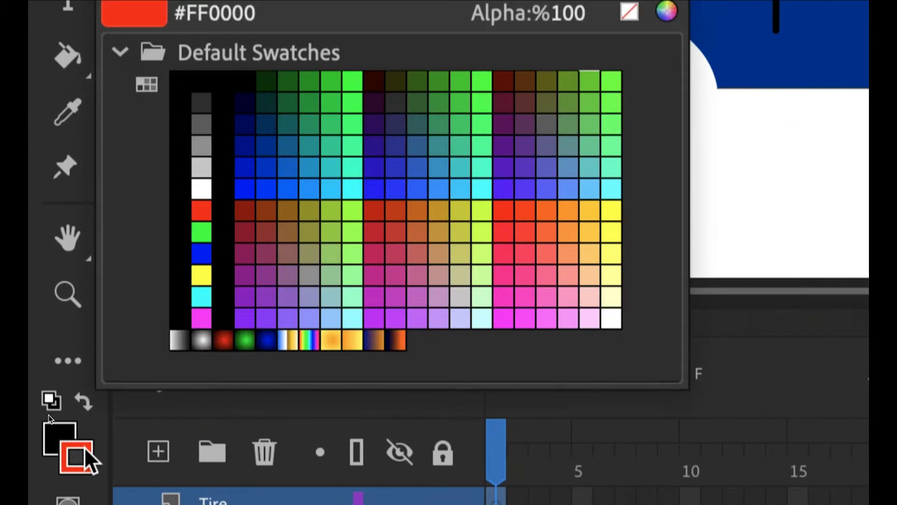
pyautogui.click(196, 109)
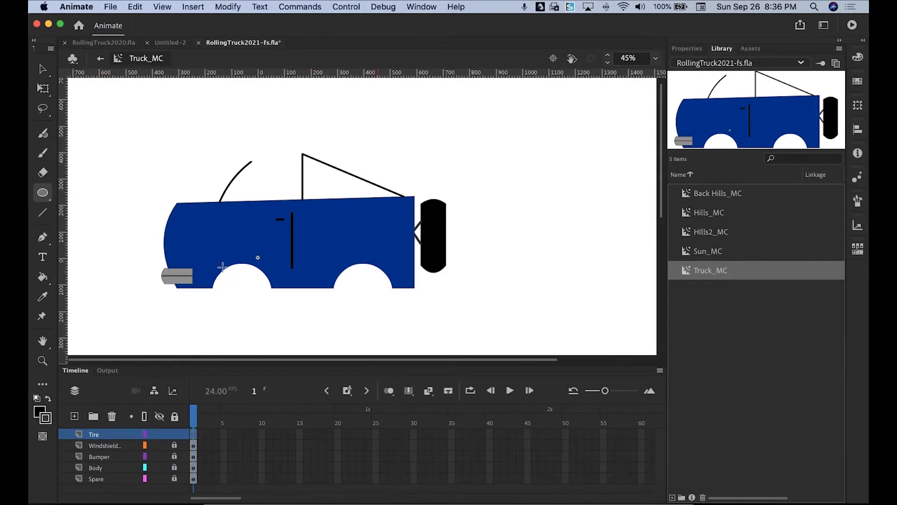
# Draw a large black circle at the front wheel well and hide every layer except Tire.
pyautogui.moveTo(224, 266); pyautogui.dragTo(301, 340)
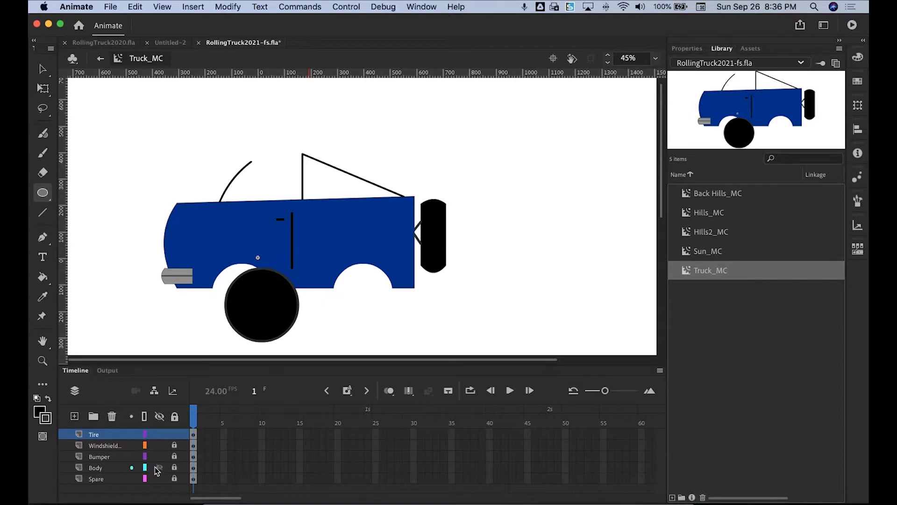
pyautogui.click(160, 467)
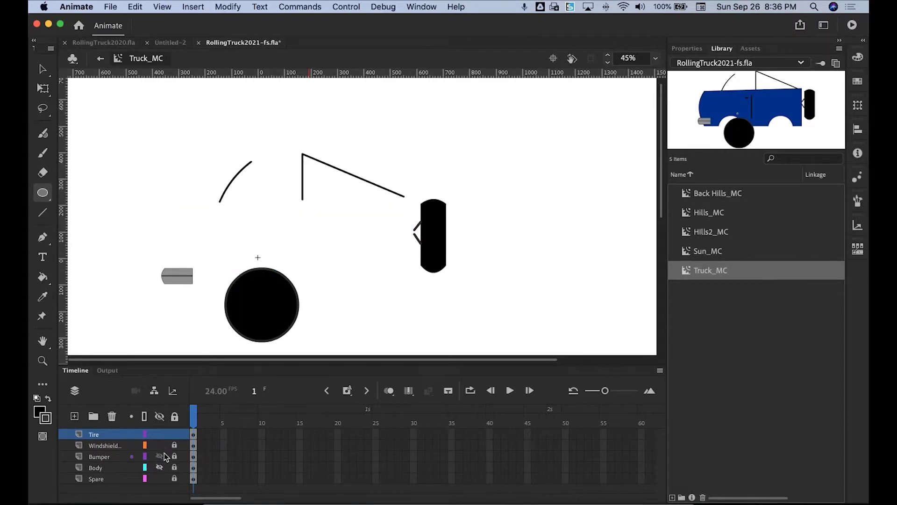
pyautogui.click(160, 416)
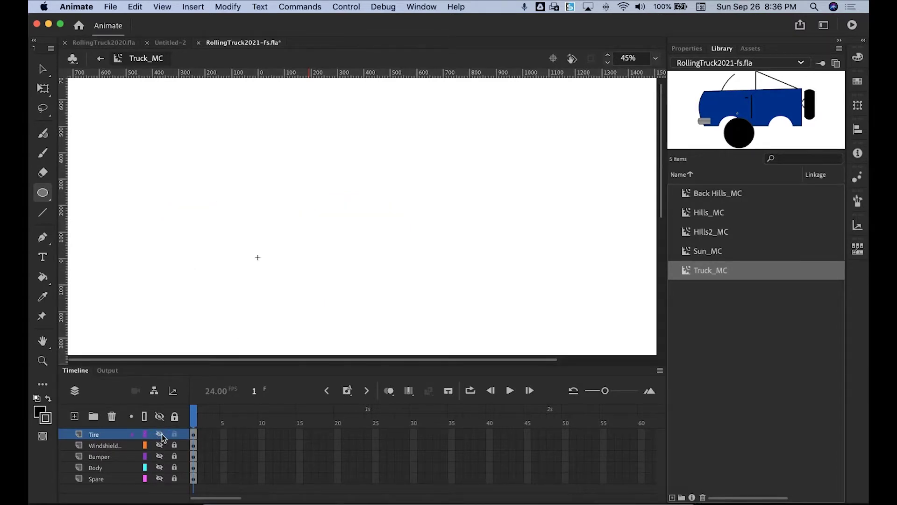
pyautogui.click(161, 434)
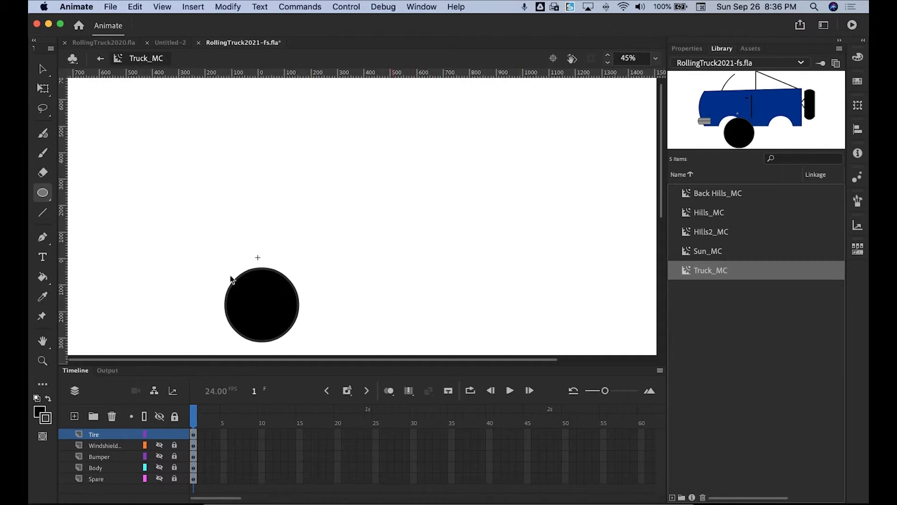
# Zoom in closely around the tire circle.
pyautogui.moveTo(659, 205); pyautogui.dragTo(650, 239)
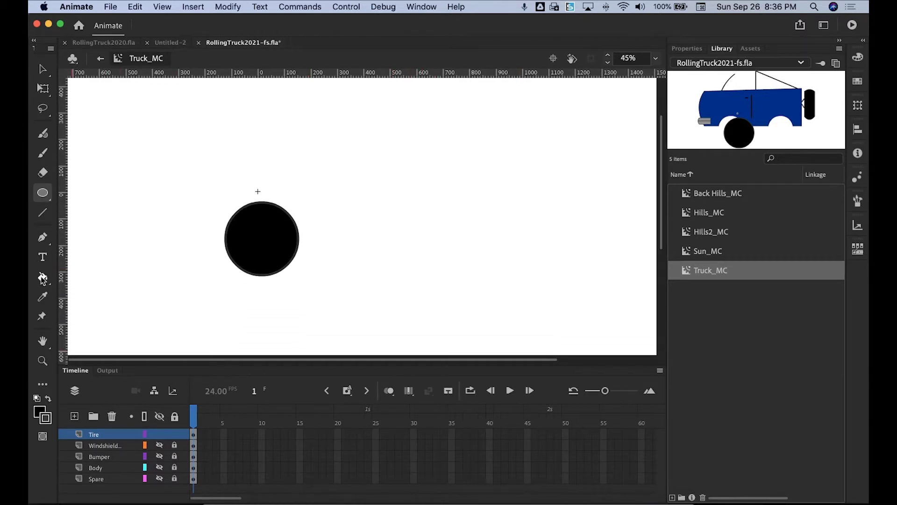
pyautogui.click(43, 361)
pyautogui.moveTo(208, 174); pyautogui.dragTo(319, 301)
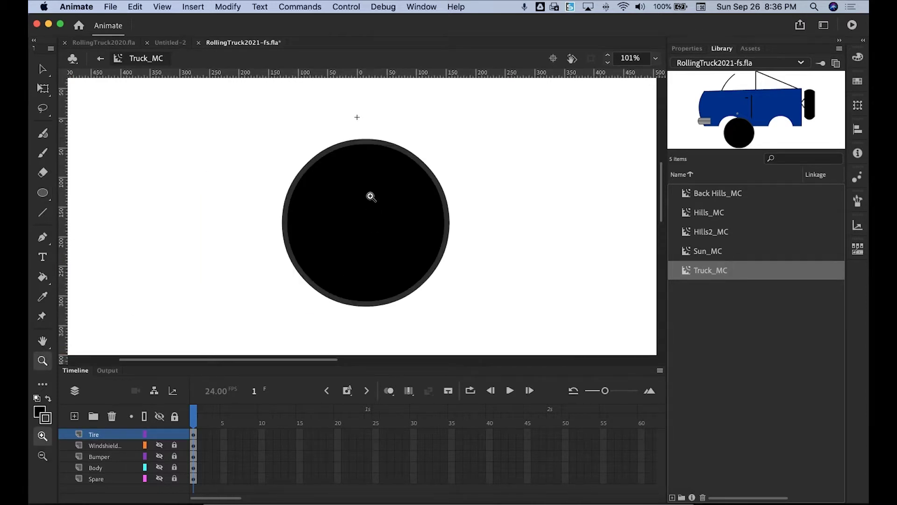
# Thin the tire circle's outline stroke from 9 to 2 in Properties.
pyautogui.click(43, 70)
pyautogui.click(391, 147)
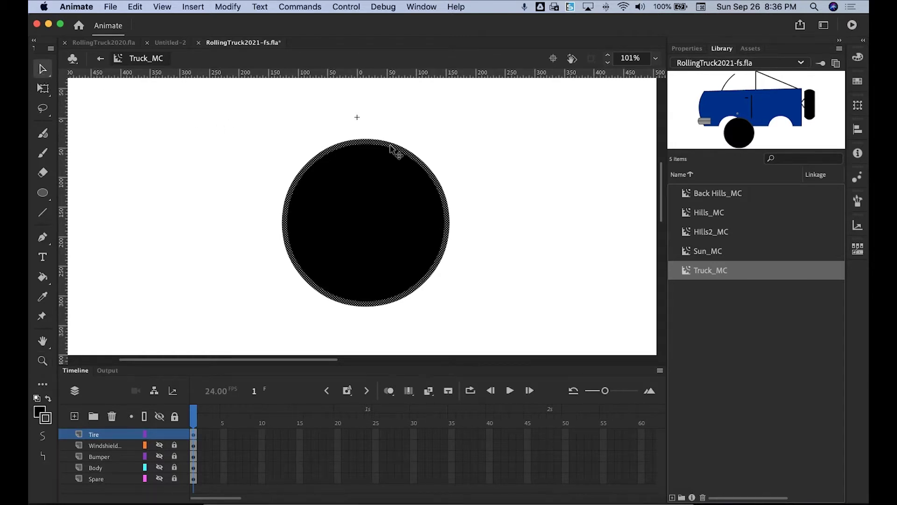
pyautogui.click(686, 50)
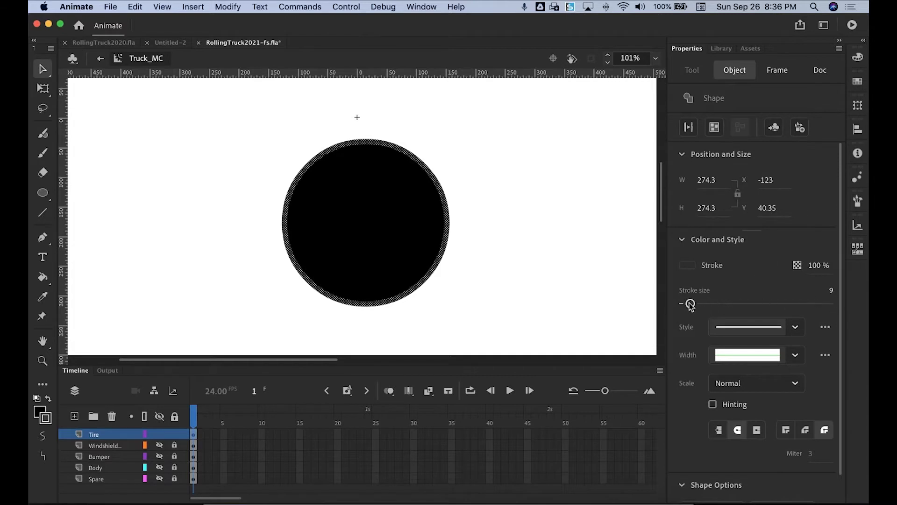
pyautogui.moveTo(691, 304); pyautogui.dragTo(684, 304)
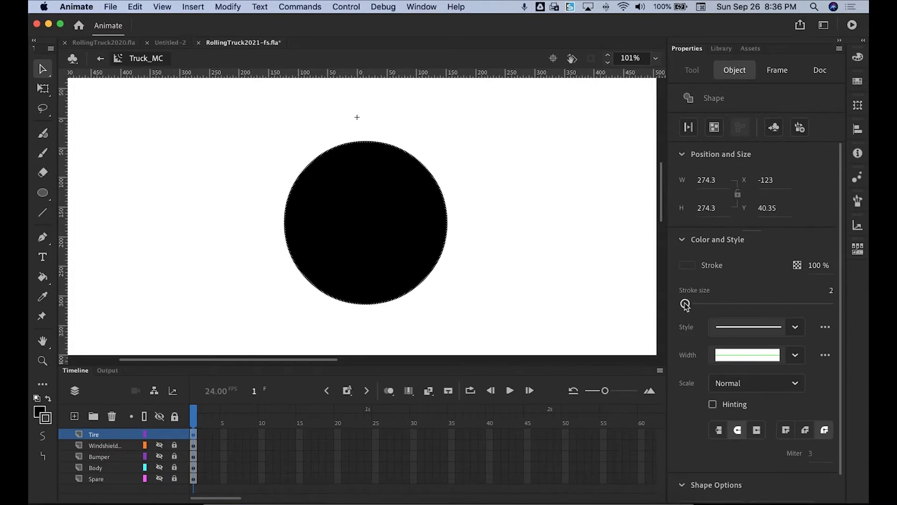
pyautogui.click(511, 190)
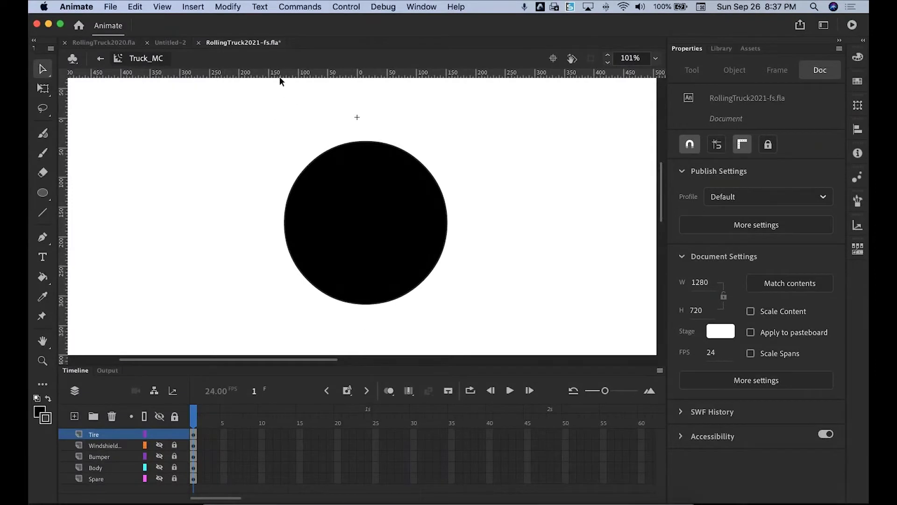
# Drag a horizontal and a vertical guide onto the circle, then shift the circle up-left.
pyautogui.moveTo(279, 77); pyautogui.dragTo(275, 225)
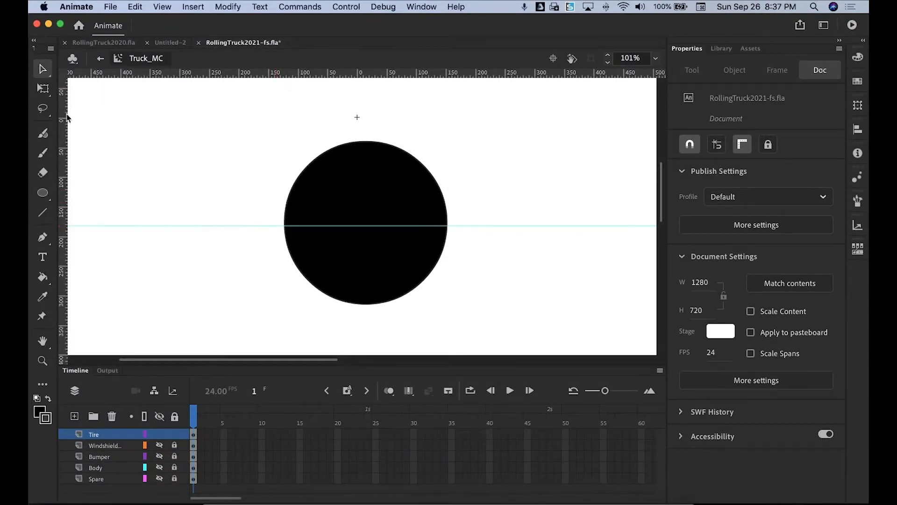
pyautogui.moveTo(62, 120); pyautogui.dragTo(369, 139)
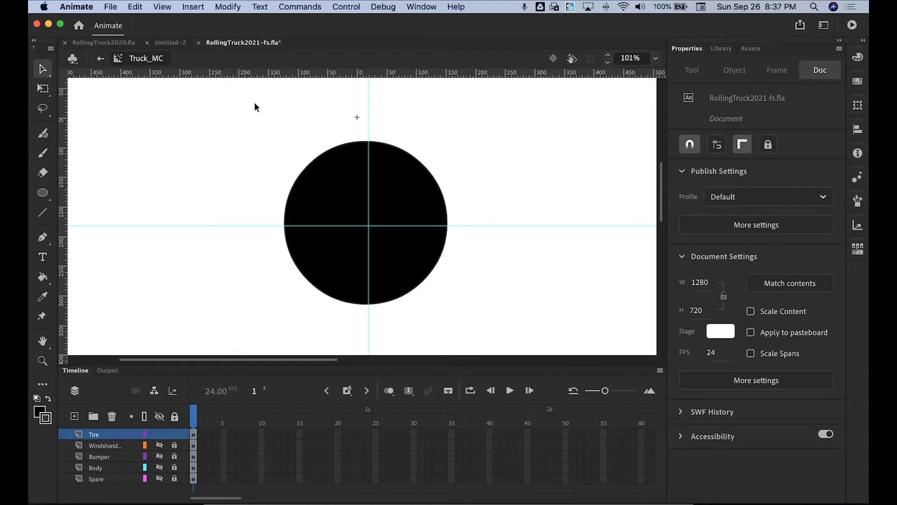
pyautogui.moveTo(250, 114); pyautogui.dragTo(508, 337)
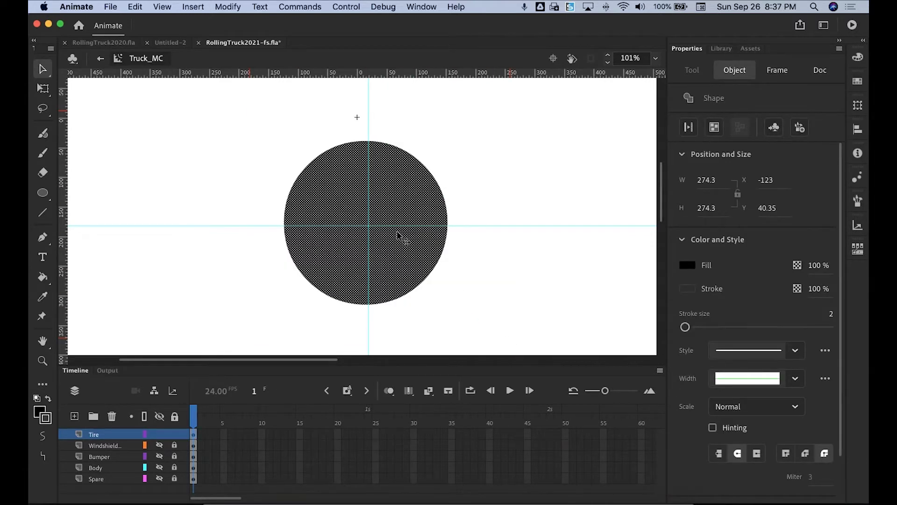
pyautogui.press('super+semicolon')
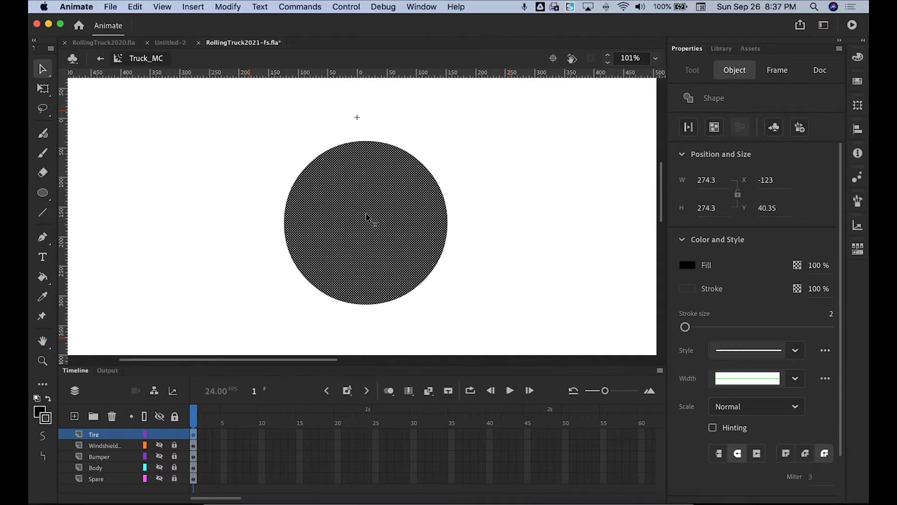
pyautogui.moveTo(392, 217); pyautogui.dragTo(369, 128)
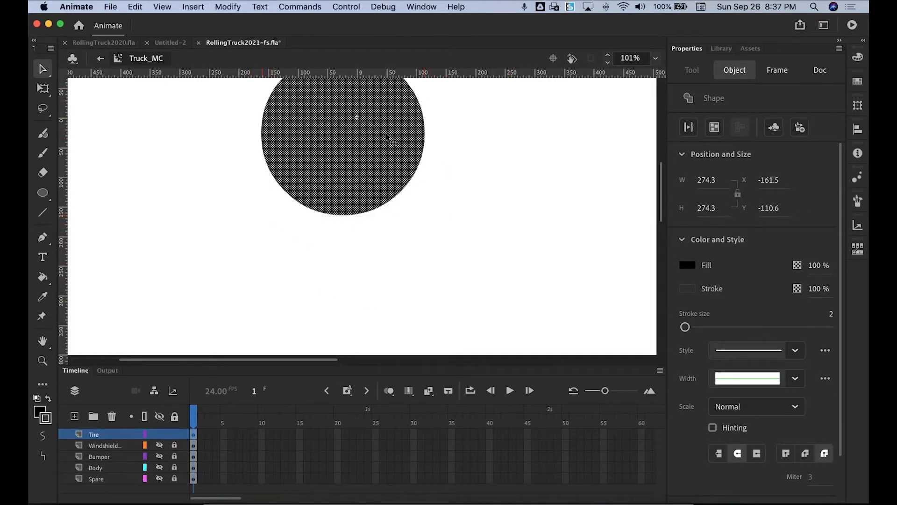
pyautogui.scroll(5, 453, 213)
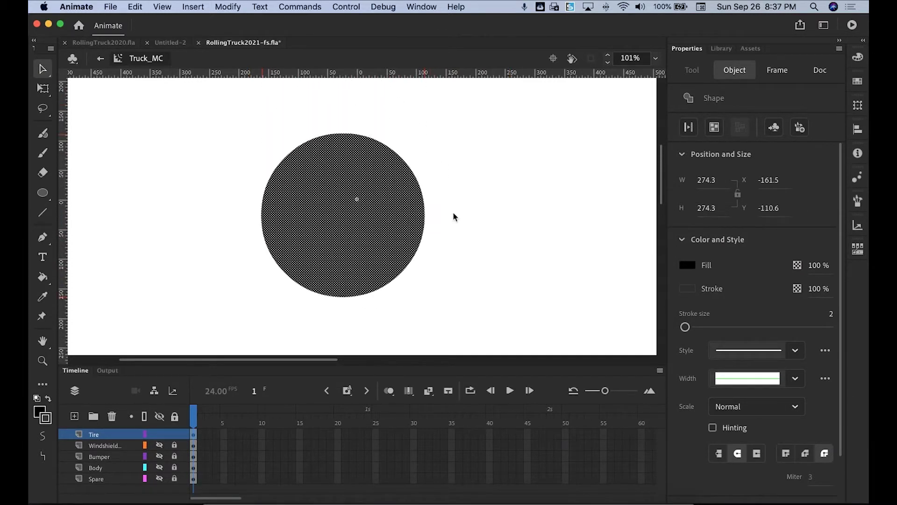
pyautogui.click(468, 220)
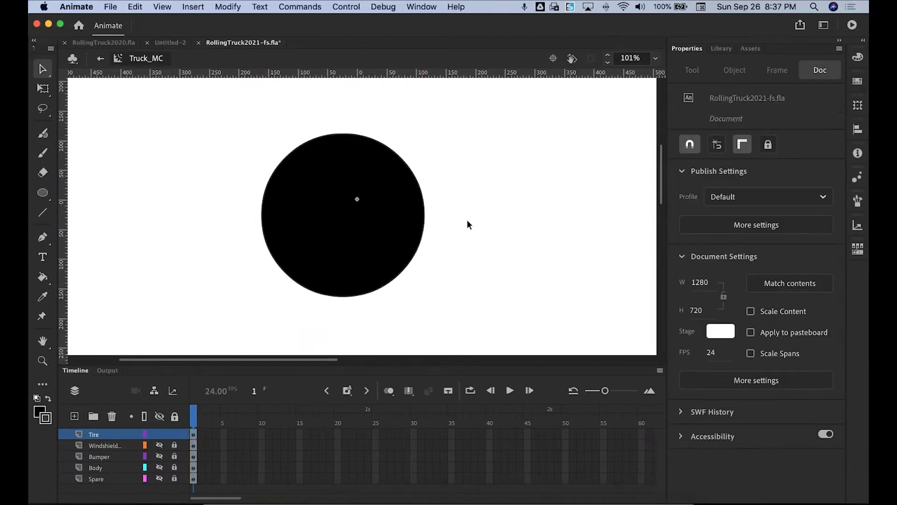
pyautogui.click(306, 166)
pyautogui.click(252, 137)
# Centre the tire circle on the registration point with Free Transform, nudged down one pixel.
pyautogui.moveTo(230, 124)
pyautogui.mouseDown()
pyautogui.moveTo(301, 134)
pyautogui.moveTo(462, 266)
pyautogui.moveTo(469, 315)
pyautogui.mouseUp()
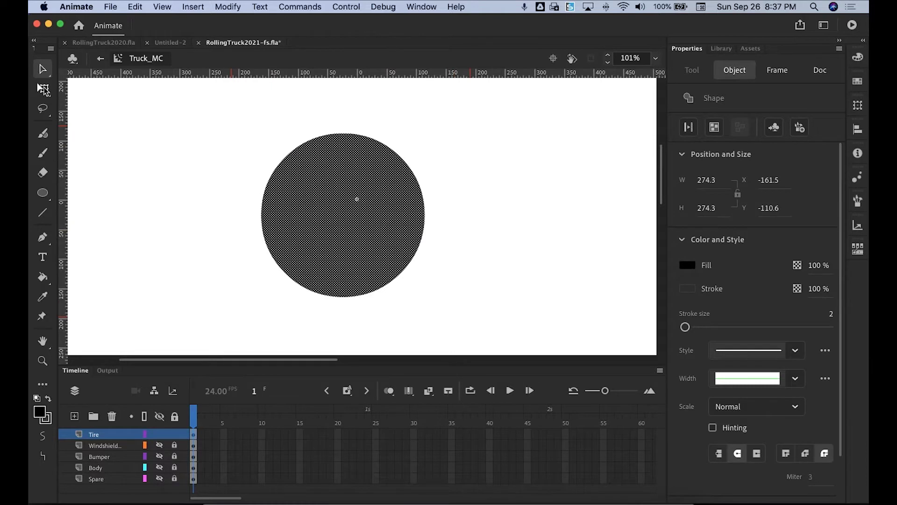
pyautogui.click(42, 89)
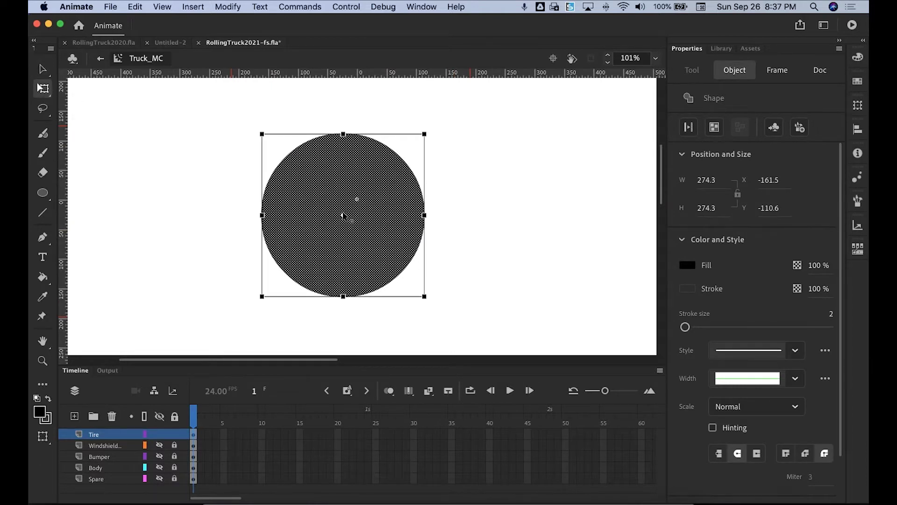
pyautogui.moveTo(351, 221); pyautogui.dragTo(364, 208)
pyautogui.press('Down')
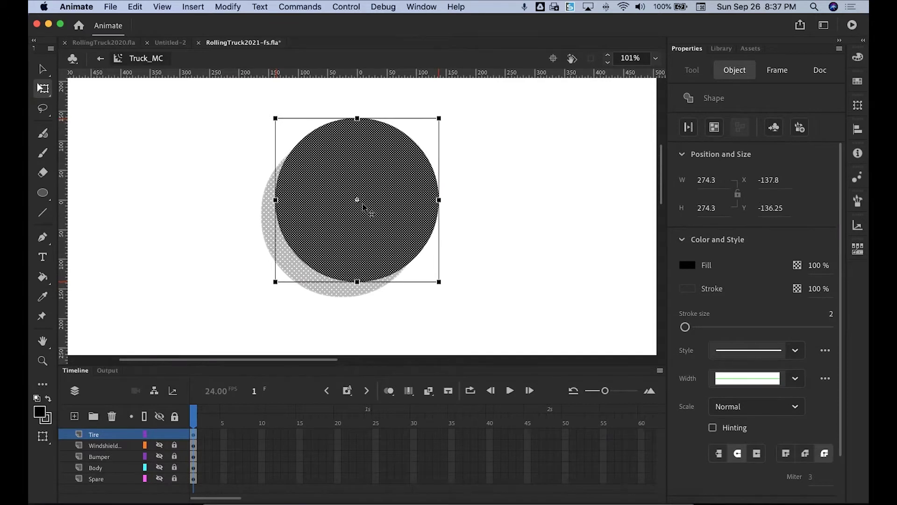
pyautogui.click(491, 215)
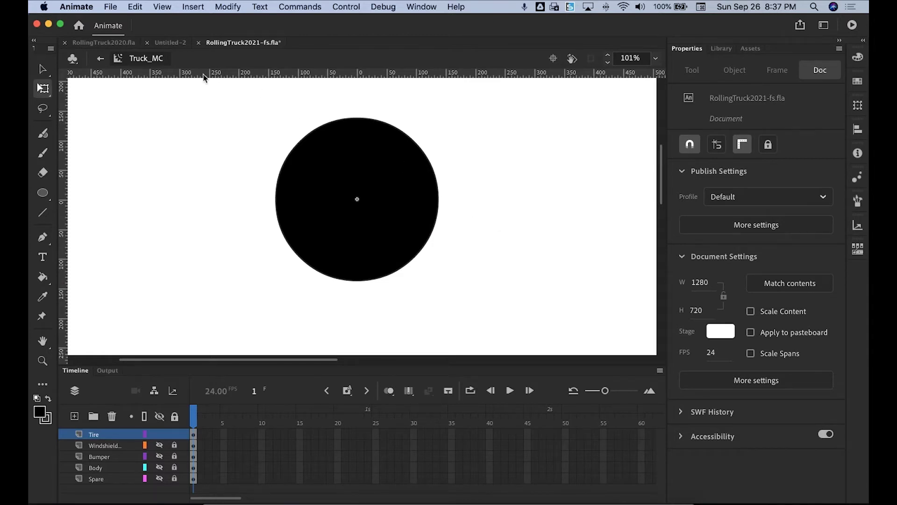
# Show the guides again and align both guides with the circle's centre.
pyautogui.press('super+semicolon')
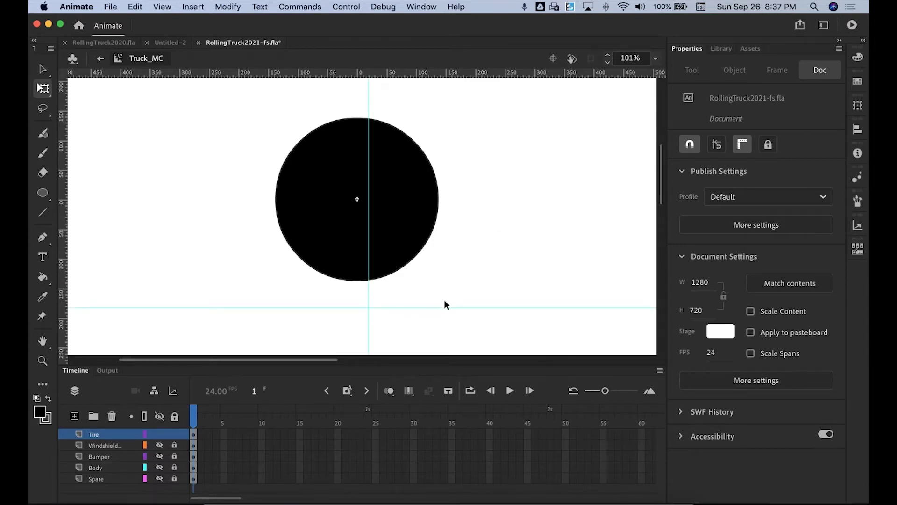
pyautogui.moveTo(445, 307); pyautogui.dragTo(443, 200)
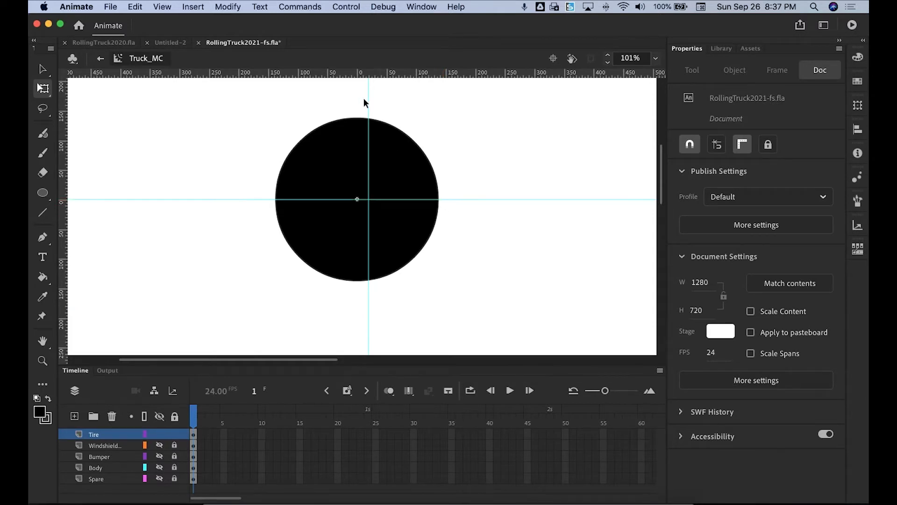
pyautogui.moveTo(367, 99); pyautogui.dragTo(357, 102)
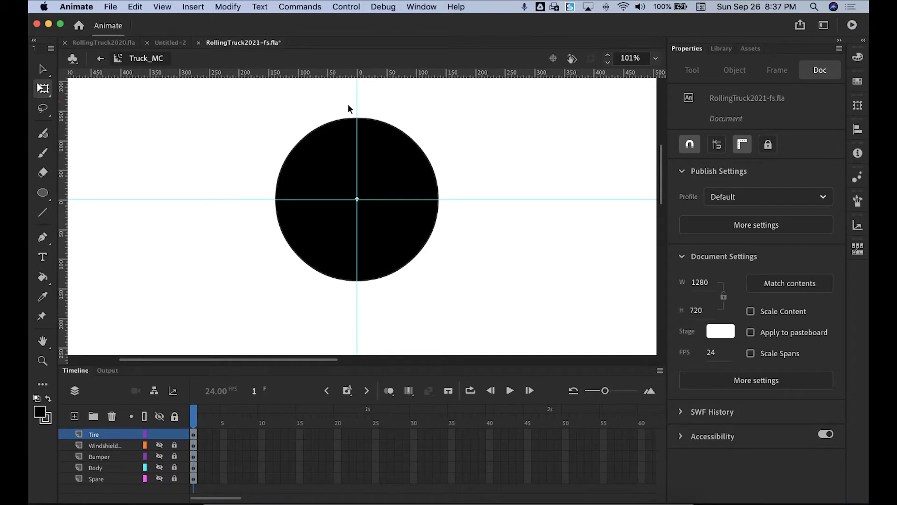
# Draw a small red #FF0000 dot with no stroke above the tire circle.
pyautogui.click(40, 411)
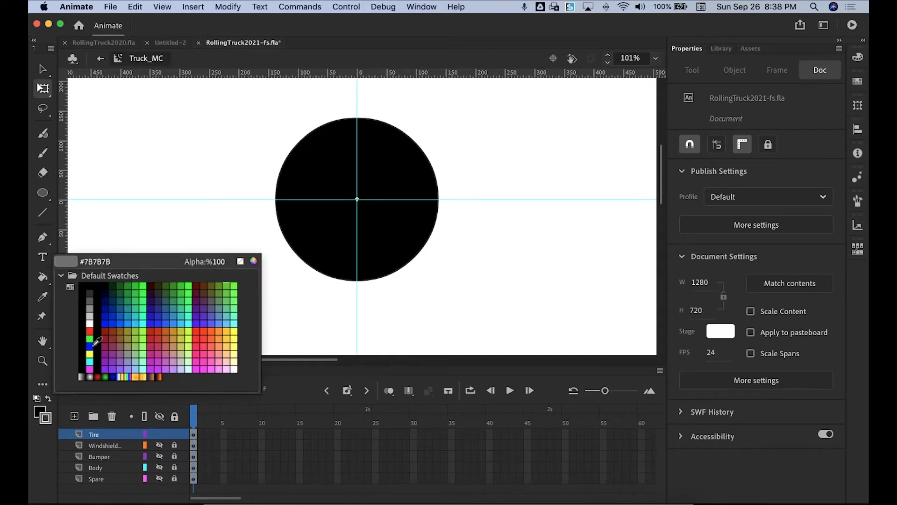
pyautogui.click(240, 262)
pyautogui.click(40, 412)
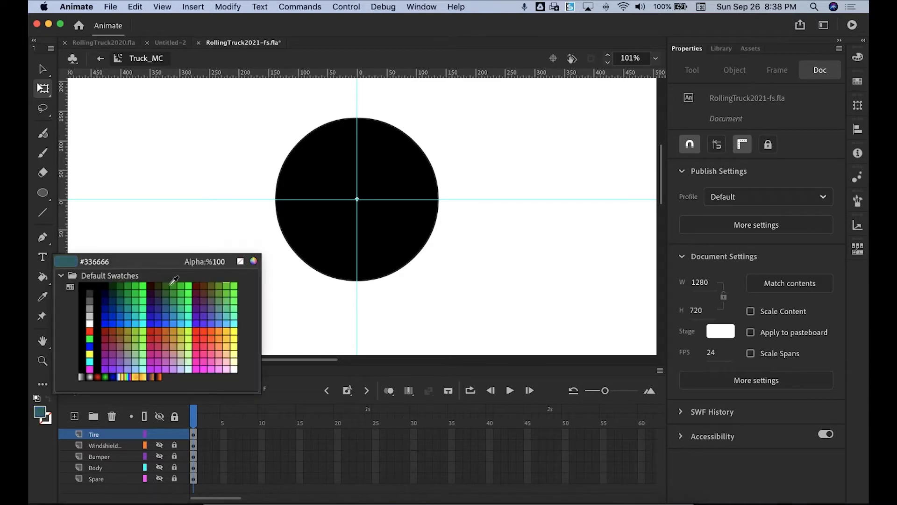
pyautogui.click(91, 331)
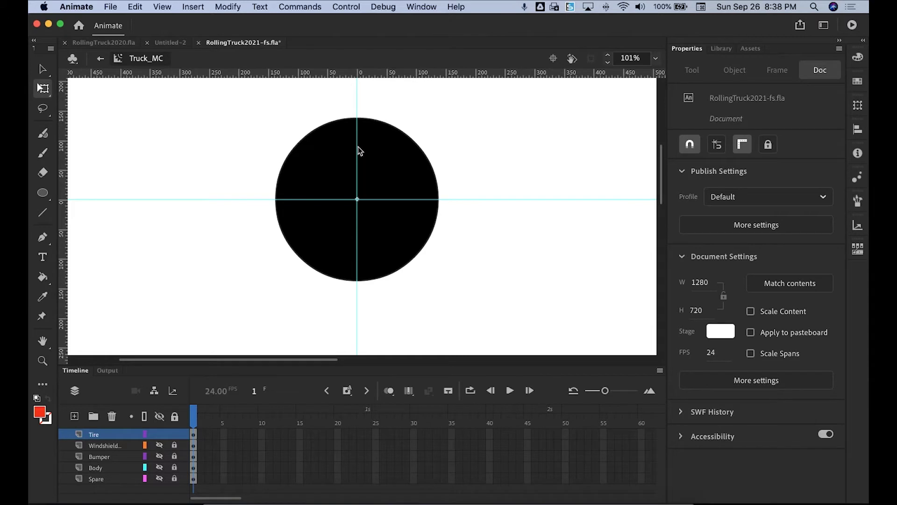
pyautogui.click(42, 193)
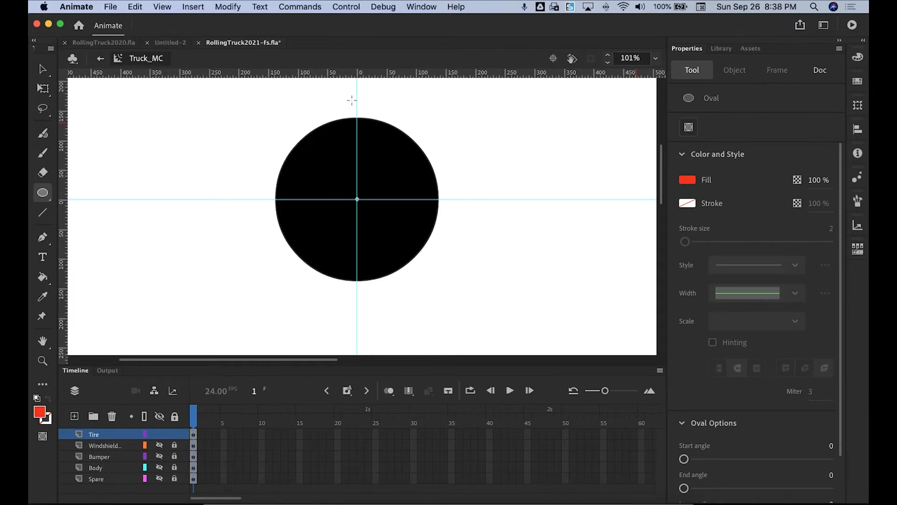
pyautogui.moveTo(359, 108); pyautogui.dragTo(364, 112)
# Drop the red dot onto the circle's top edge and zoom in on the tire.
pyautogui.click(43, 70)
pyautogui.moveTo(363, 107); pyautogui.dragTo(357, 117)
pyautogui.click(399, 109)
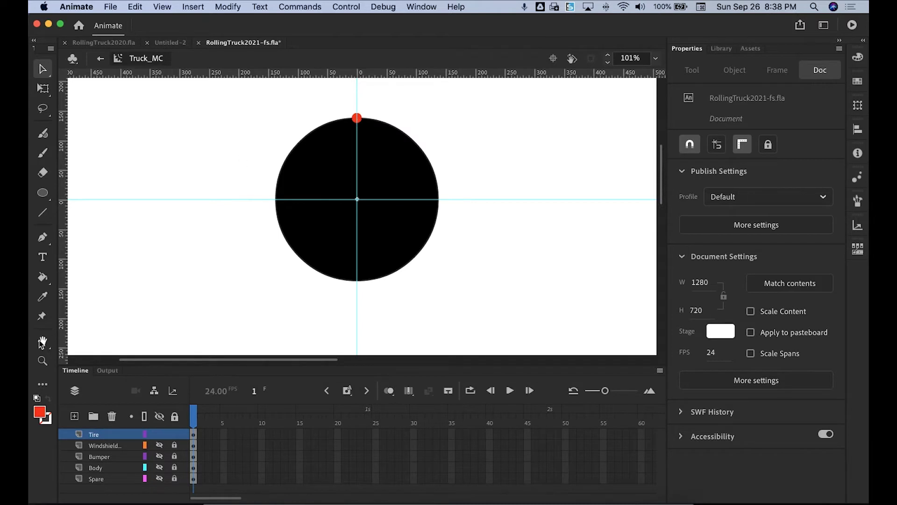
pyautogui.click(42, 361)
pyautogui.moveTo(277, 84); pyautogui.dragTo(457, 284)
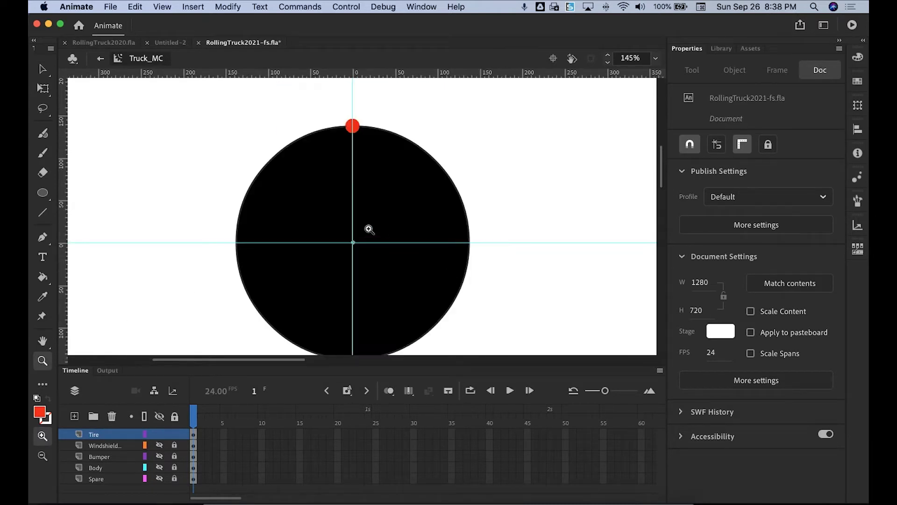
# Use the red dot to cut notches at the rim's top, right, left and bottom.
pyautogui.click(44, 70)
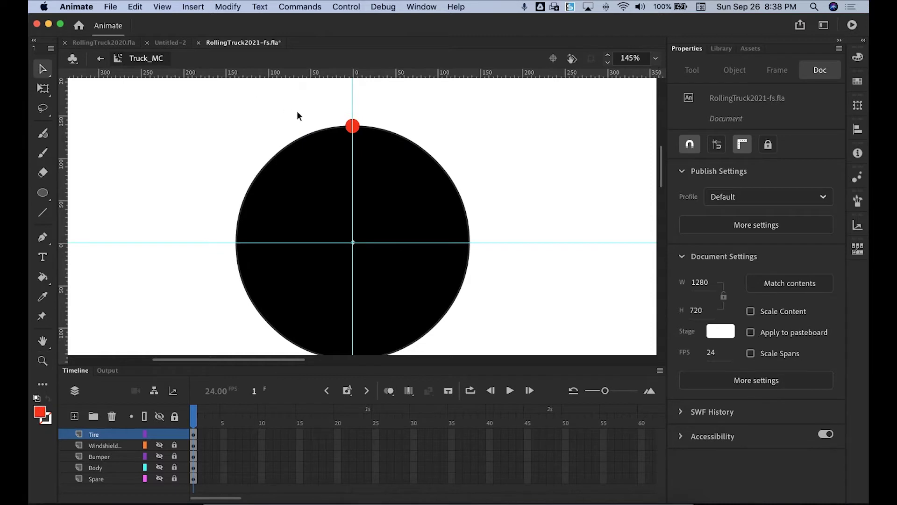
pyautogui.click(357, 129)
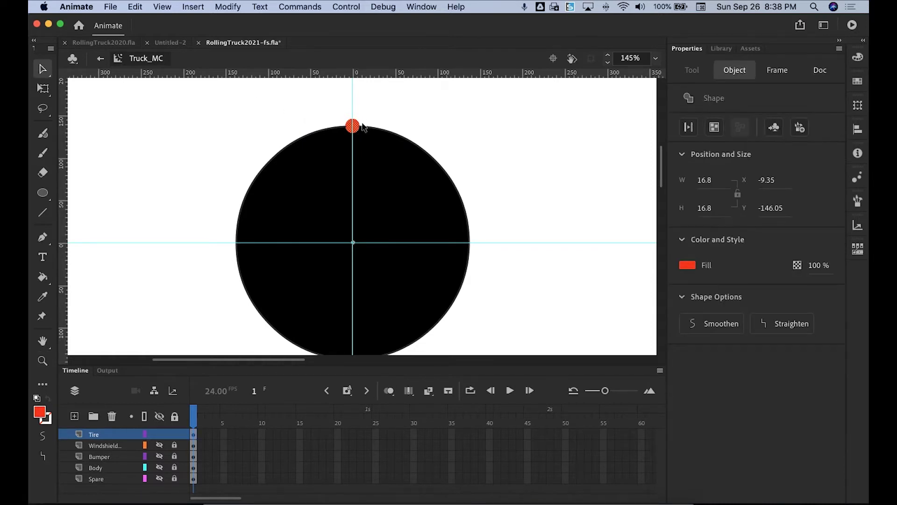
pyautogui.moveTo(365, 134); pyautogui.dragTo(514, 166)
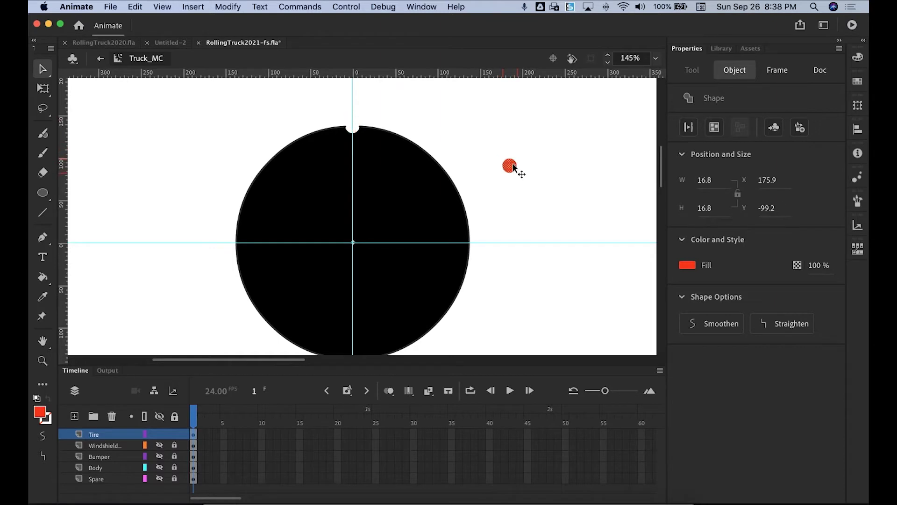
pyautogui.moveTo(510, 166); pyautogui.dragTo(471, 242)
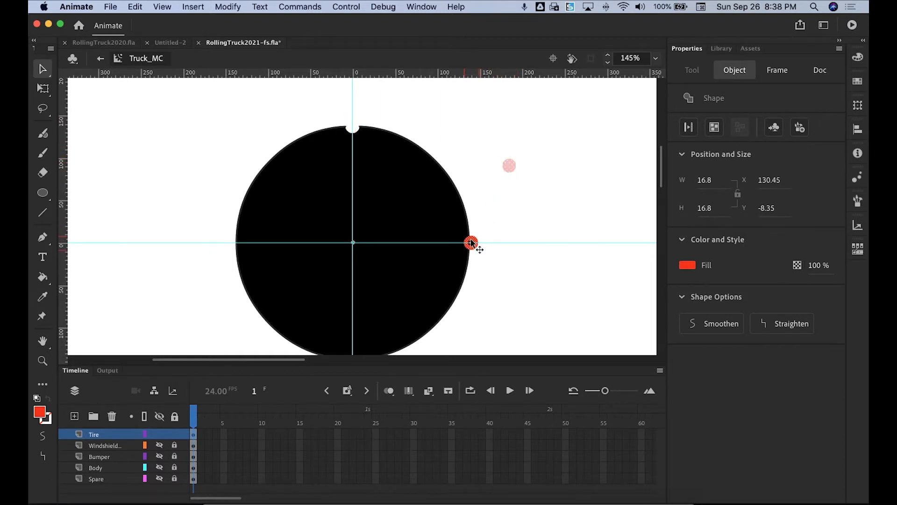
pyautogui.click(512, 221)
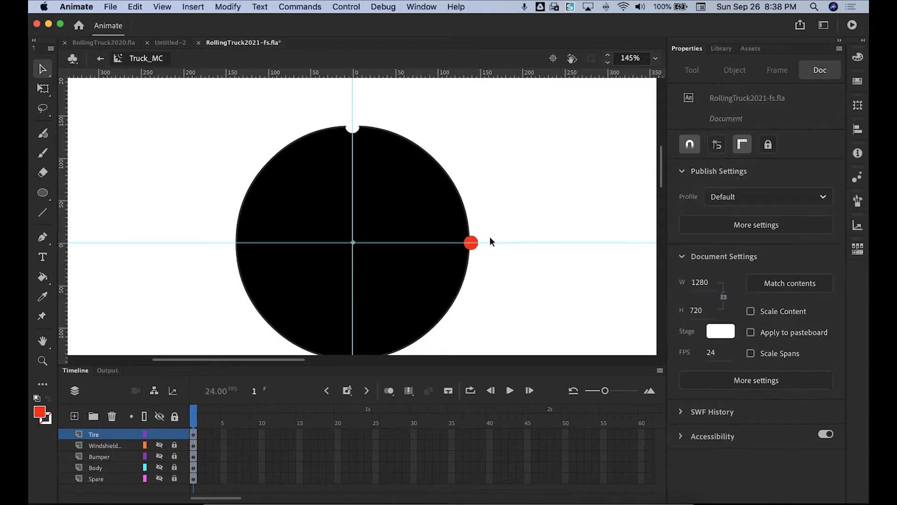
pyautogui.click(472, 243)
pyautogui.moveTo(473, 242); pyautogui.dragTo(236, 241)
pyautogui.click(209, 200)
pyautogui.moveTo(571, 197); pyautogui.dragTo(575, 160)
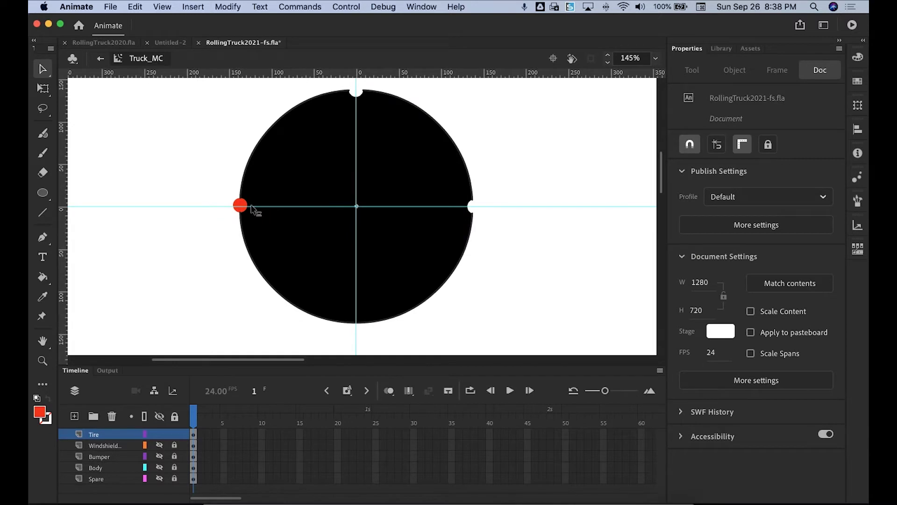
pyautogui.moveTo(240, 206); pyautogui.dragTo(356, 324)
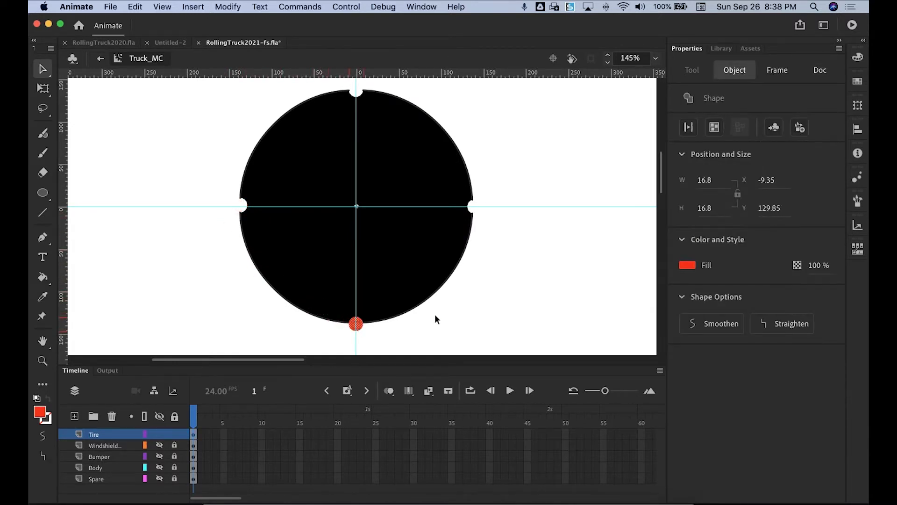
pyautogui.click(461, 310)
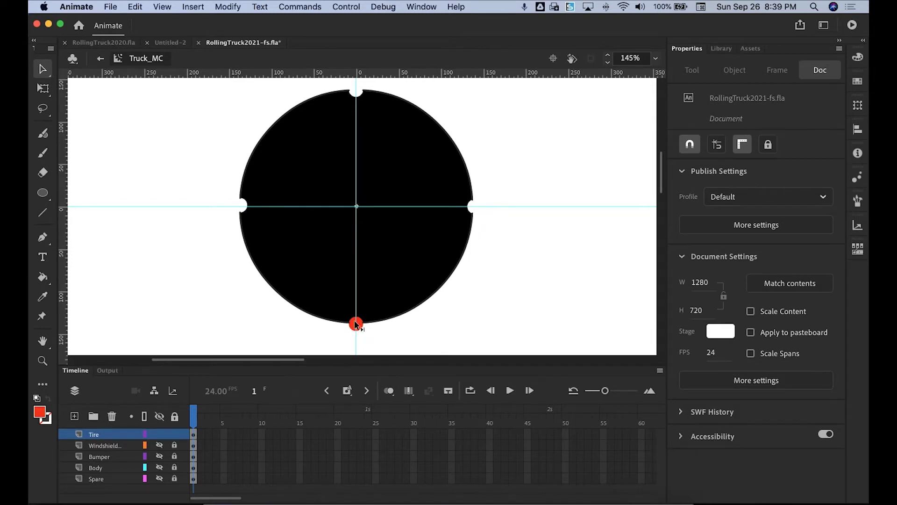
# Scroll around the stage and pick up the red dot to carry along the rim.
pyautogui.hscroll(10, 351, 328)
pyautogui.scroll(2, 350, 328)
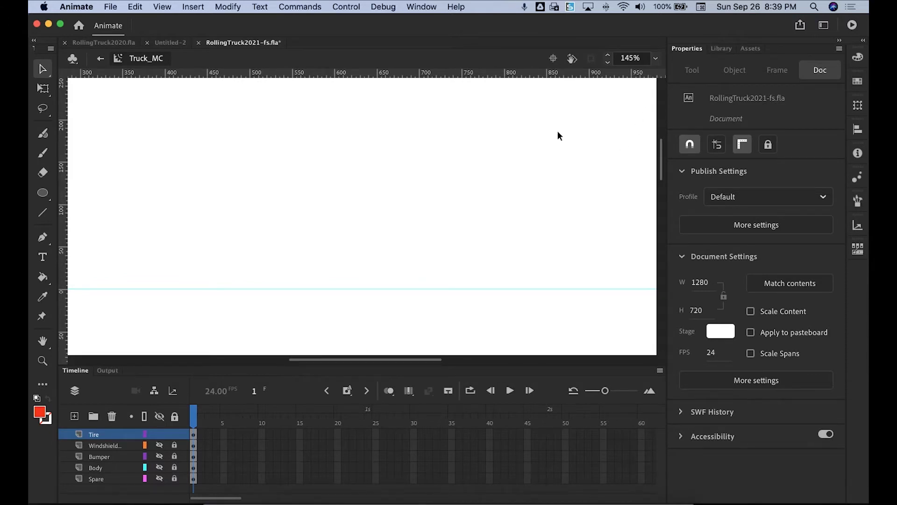
pyautogui.hscroll(-7, 558, 135)
pyautogui.scroll(2, 558, 135)
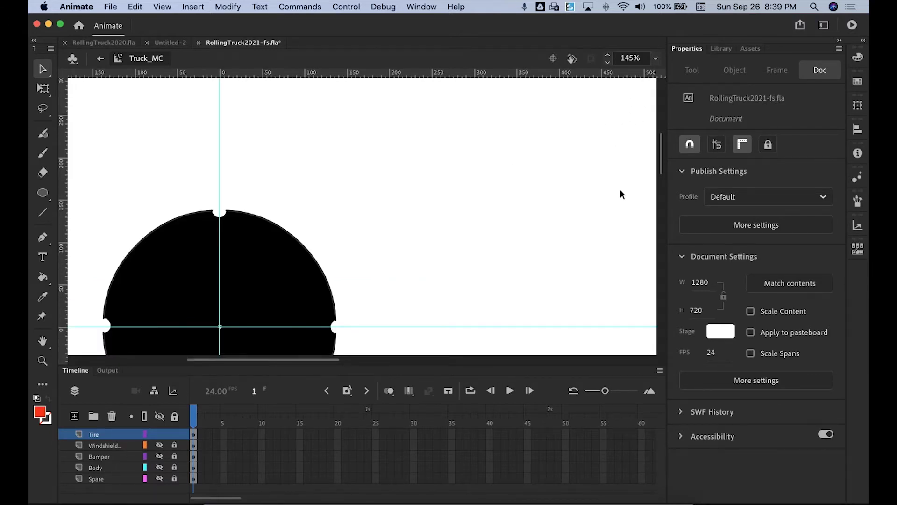
pyautogui.scroll(-5, 662, 173)
pyautogui.scroll(1, 662, 173)
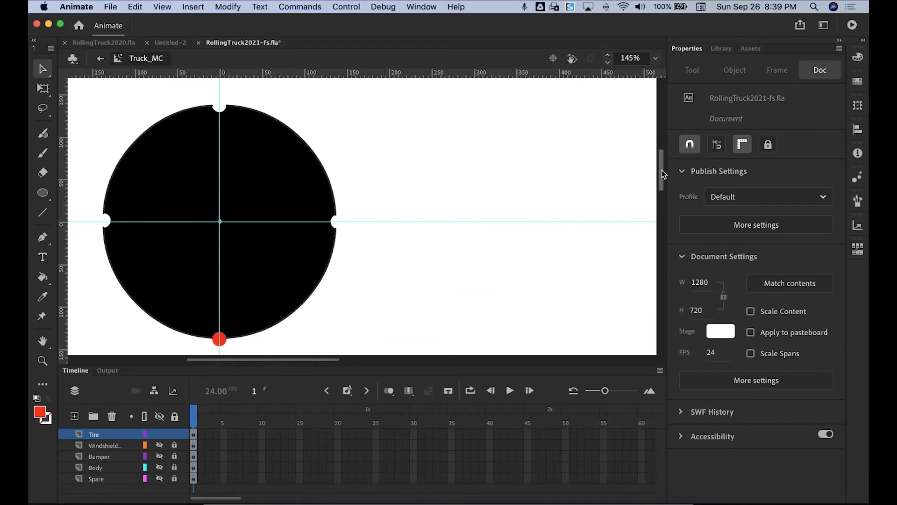
pyautogui.moveTo(304, 361); pyautogui.dragTo(266, 359)
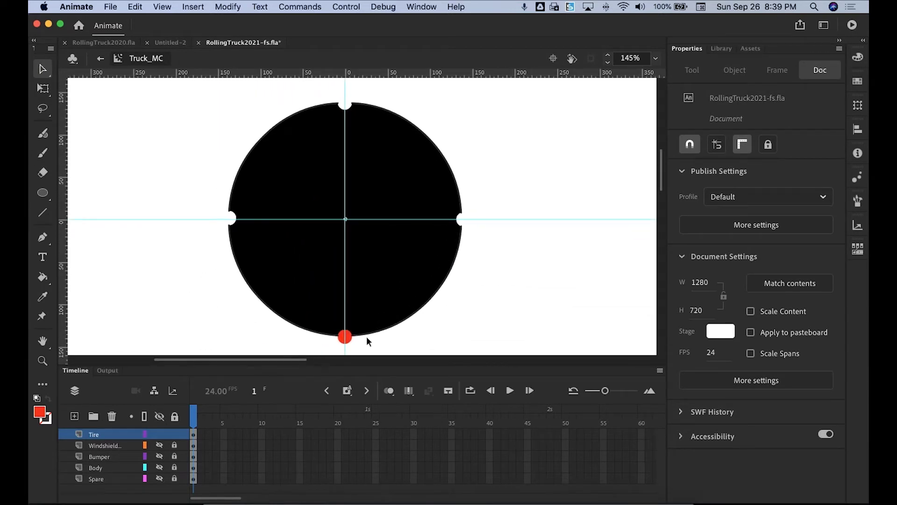
pyautogui.moveTo(347, 337); pyautogui.dragTo(451, 147)
# Cut more notches around the right, lower-right, lower-left and bottom rim.
pyautogui.click(467, 135)
pyautogui.click(254, 134)
pyautogui.click(268, 142)
pyautogui.click(464, 299)
pyautogui.click(217, 290)
pyautogui.click(192, 257)
pyautogui.click(272, 324)
# Cut the final notches on the right and upper rim, then delete the leftover red dot.
pyautogui.click(469, 180)
pyautogui.moveTo(392, 113); pyautogui.dragTo(239, 171)
pyautogui.click(452, 103)
pyautogui.click(298, 97)
pyautogui.click(219, 149)
pyautogui.click(239, 170)
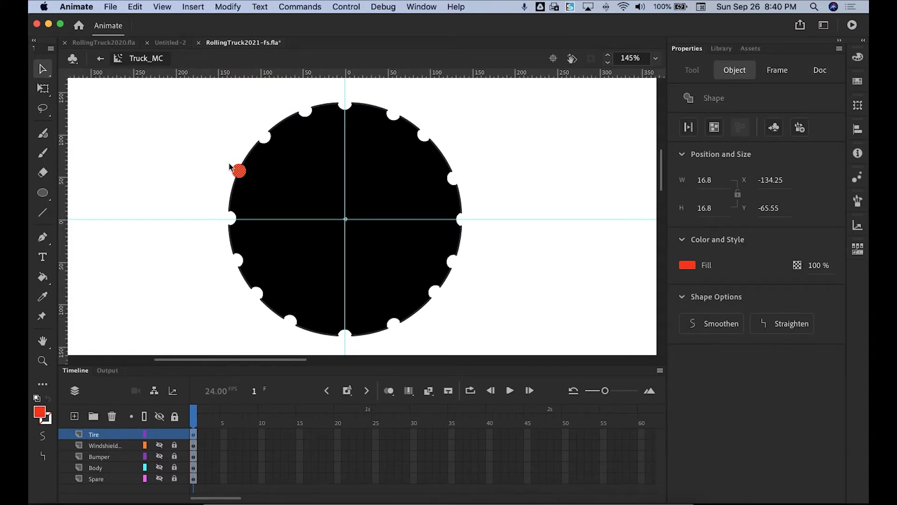
pyautogui.press('Delete')
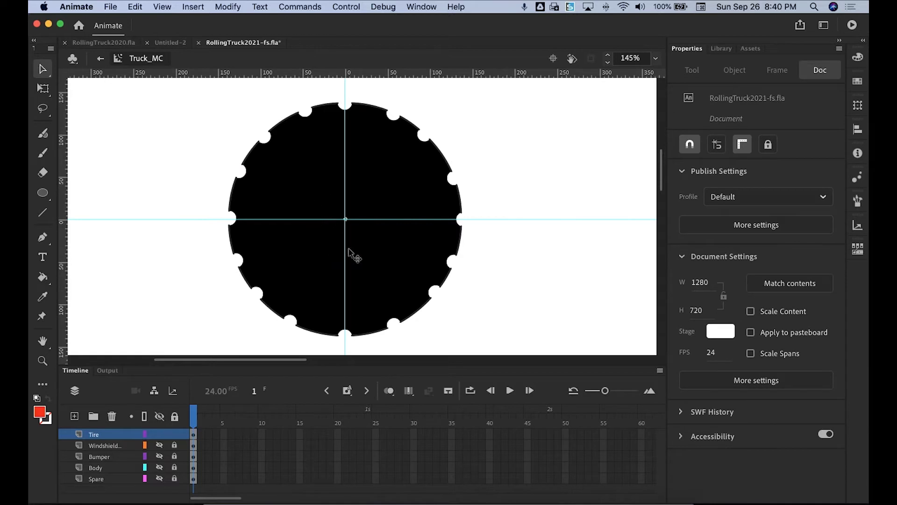
# Draw a light grey #CCCCCC circle beside the tire.
pyautogui.click(40, 411)
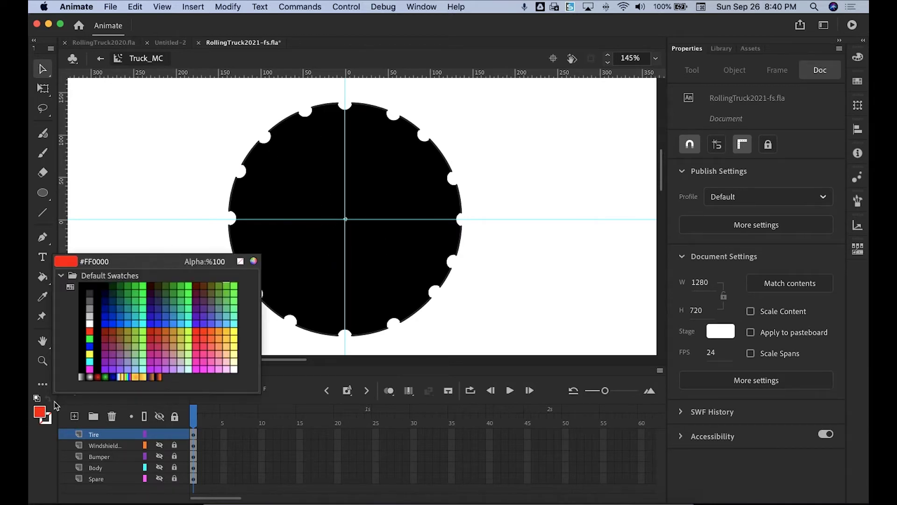
pyautogui.click(89, 317)
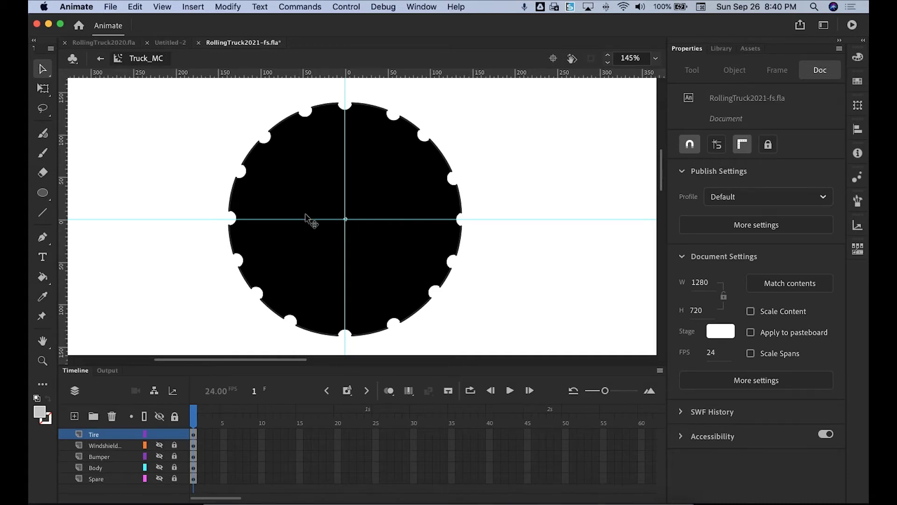
pyautogui.click(47, 193)
pyautogui.moveTo(496, 153); pyautogui.dragTo(625, 298)
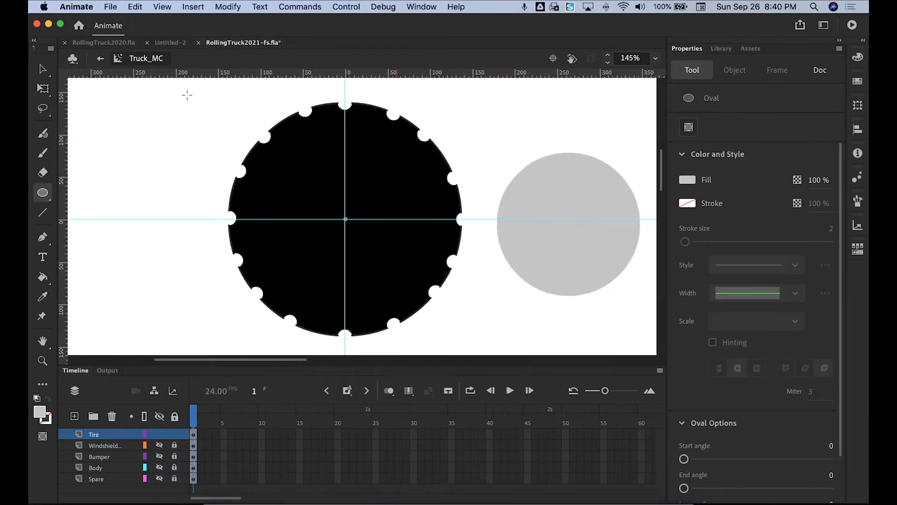
# Move the grey circle onto the tire's centre as its hub.
pyautogui.click(42, 70)
pyautogui.click(569, 192)
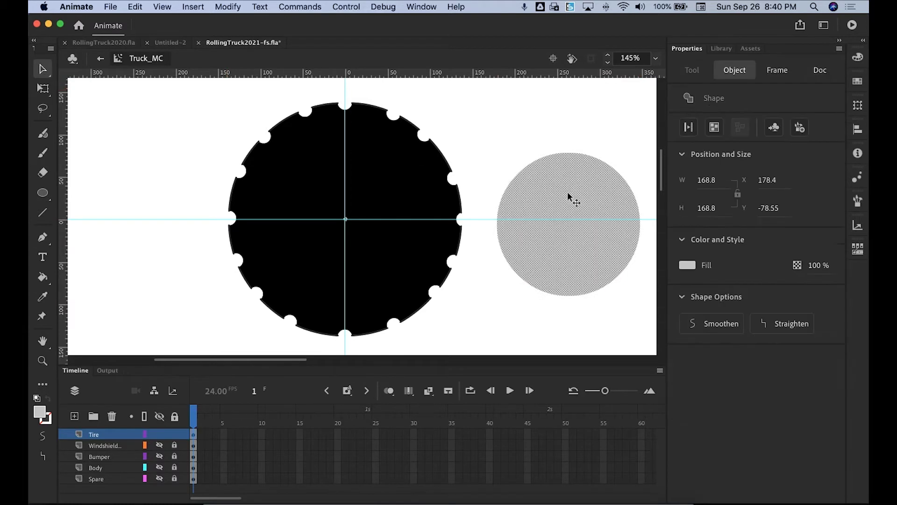
pyautogui.moveTo(573, 195)
pyautogui.mouseDown()
pyautogui.moveTo(371, 189)
pyautogui.moveTo(568, 186)
pyautogui.mouseUp()
pyautogui.click(43, 89)
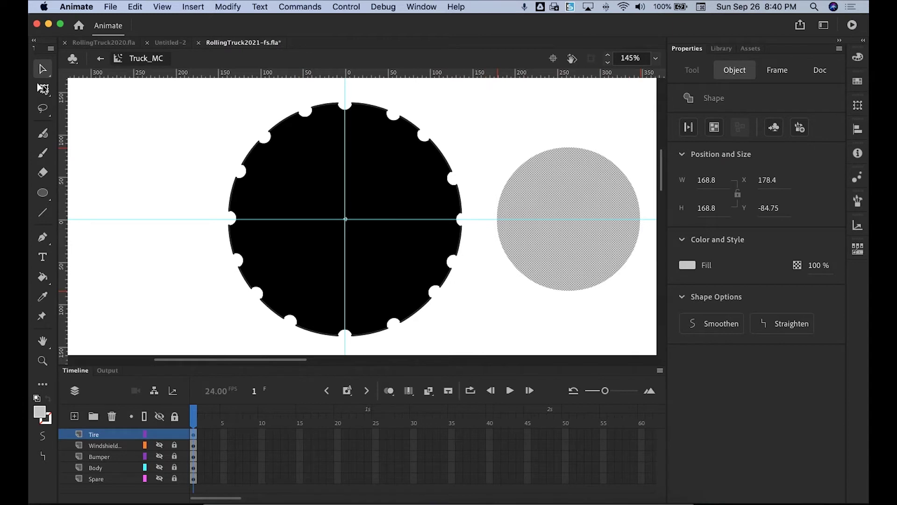
pyautogui.moveTo(587, 185); pyautogui.dragTo(365, 186)
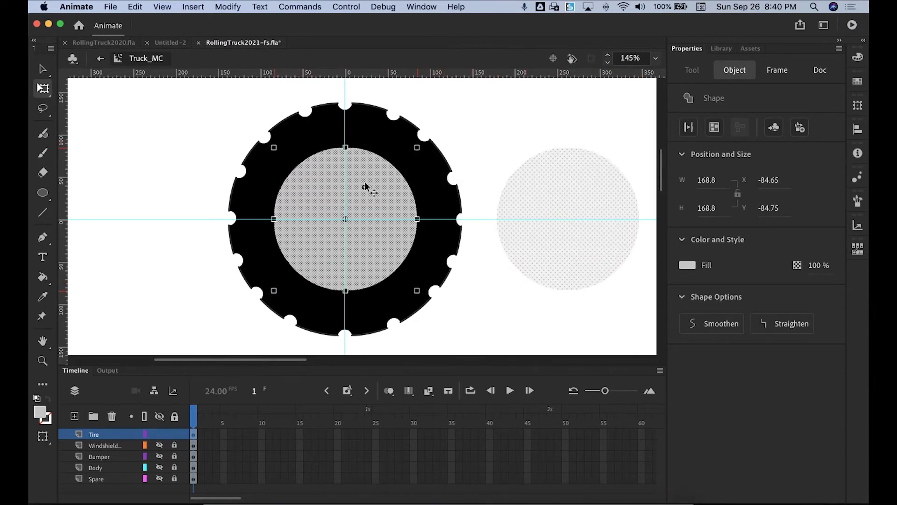
pyautogui.click(577, 147)
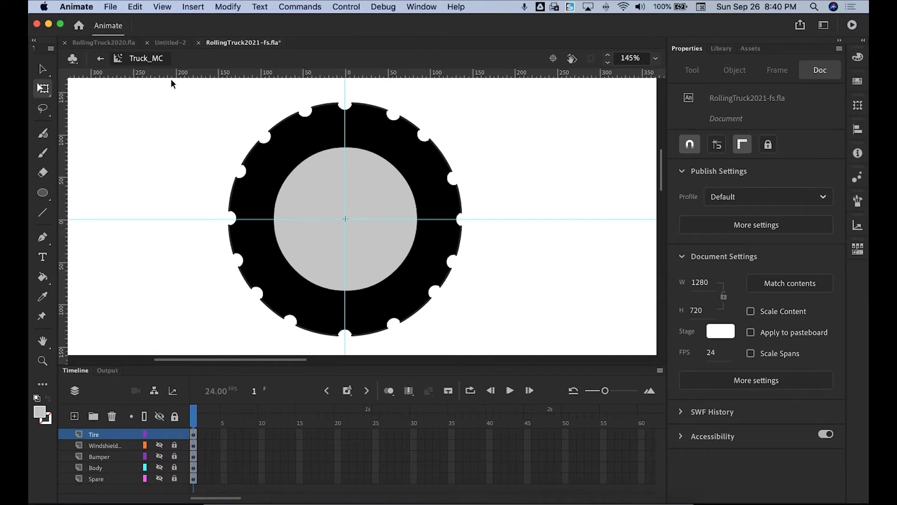
# Add two horizontal guides above and below the hub centre and choose a black fill.
pyautogui.moveTo(167, 74); pyautogui.dragTo(173, 188)
pyautogui.moveTo(138, 75); pyautogui.dragTo(162, 250)
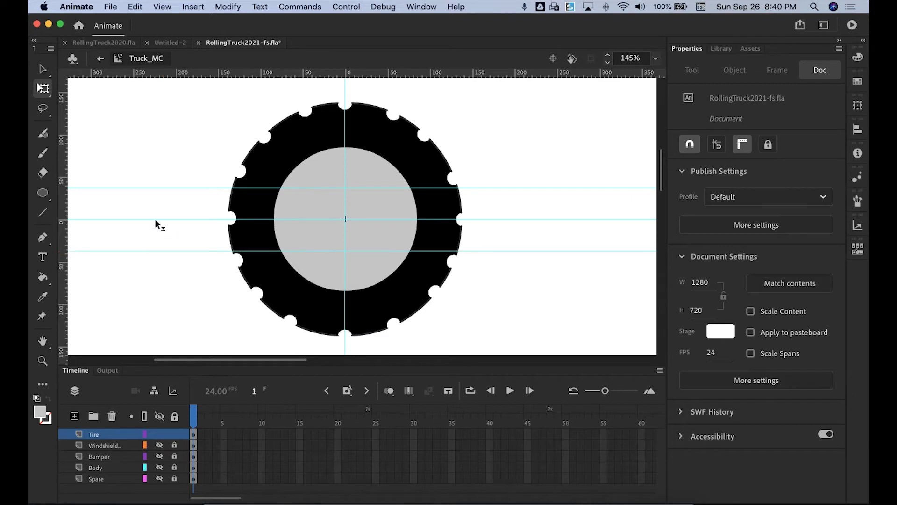
pyautogui.click(43, 194)
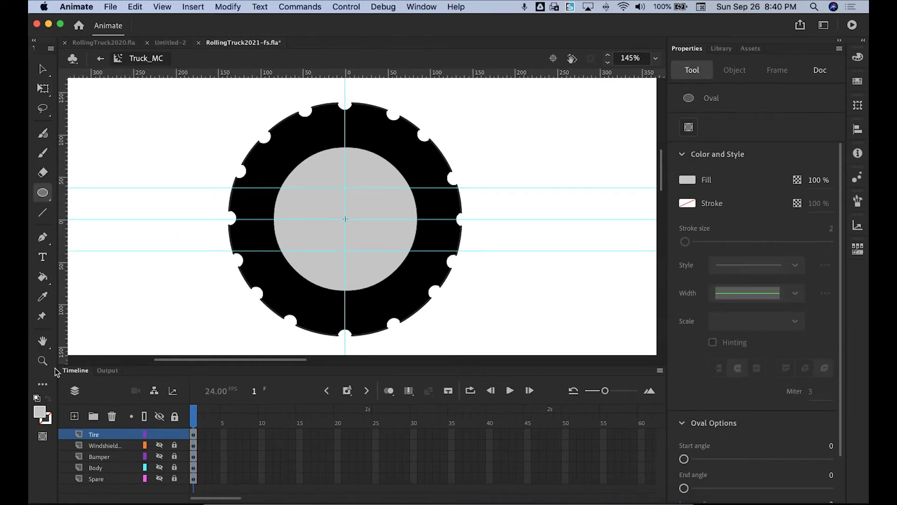
pyautogui.click(44, 416)
pyautogui.click(82, 286)
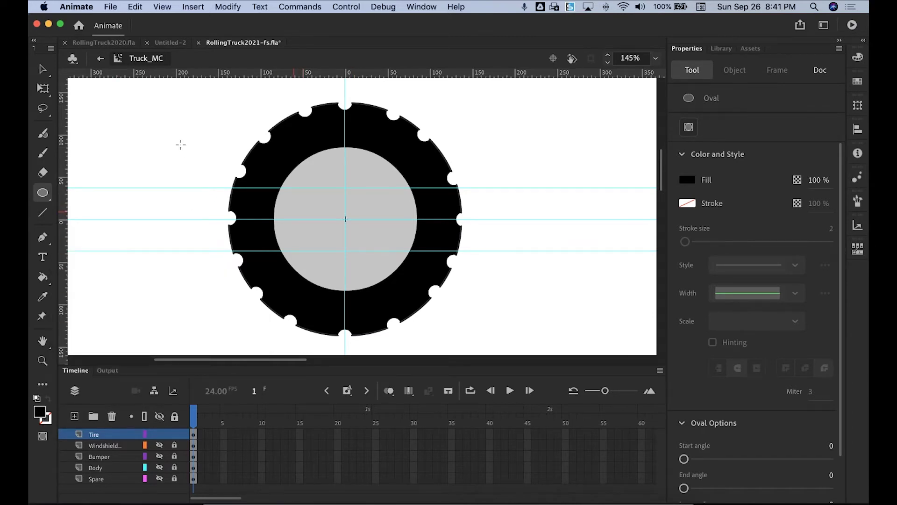
# Draw a small black dot and move it onto the upper-left of the grey hub.
pyautogui.moveTo(183, 145); pyautogui.dragTo(192, 153)
pyautogui.press('v')
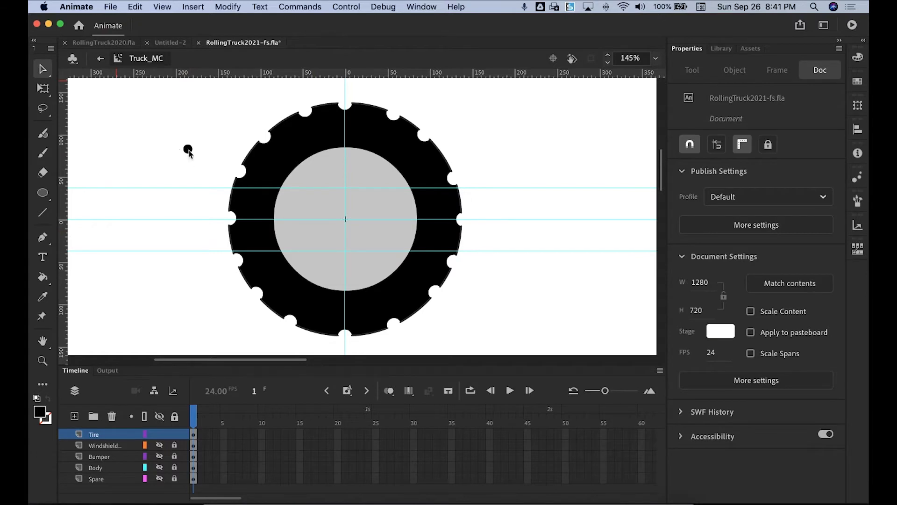
pyautogui.click(188, 149)
pyautogui.moveTo(189, 151); pyautogui.dragTo(319, 188)
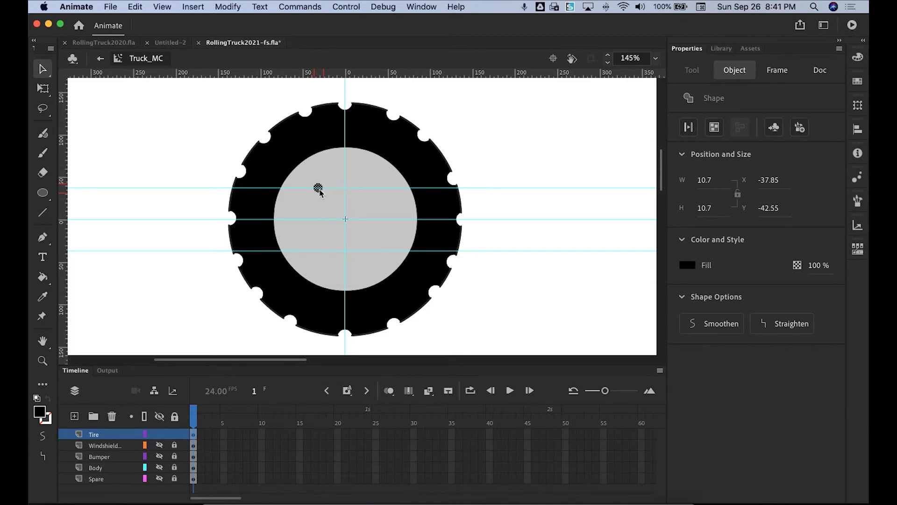
# Adjust the upper guide, then undo a trial duplicate and the dot's move onto the hub.
pyautogui.moveTo(320, 188); pyautogui.dragTo(372, 189)
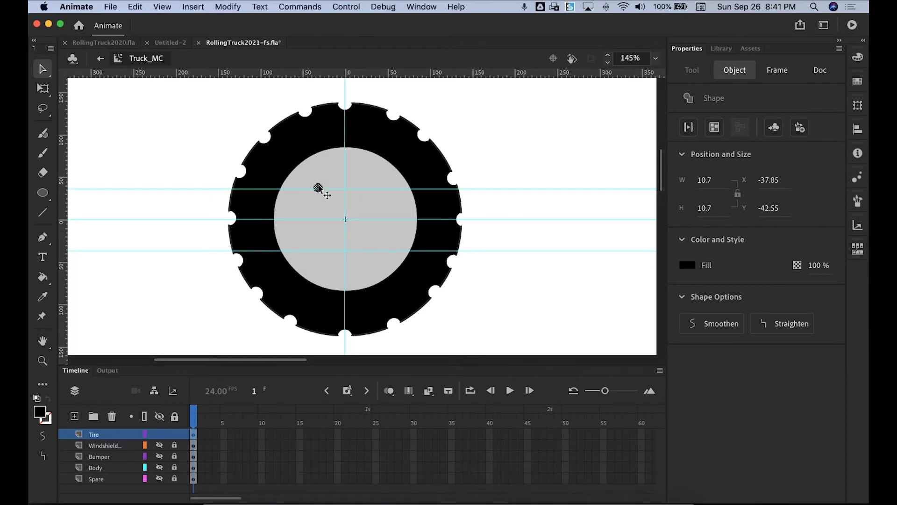
pyautogui.moveTo(318, 186); pyautogui.dragTo(381, 178)
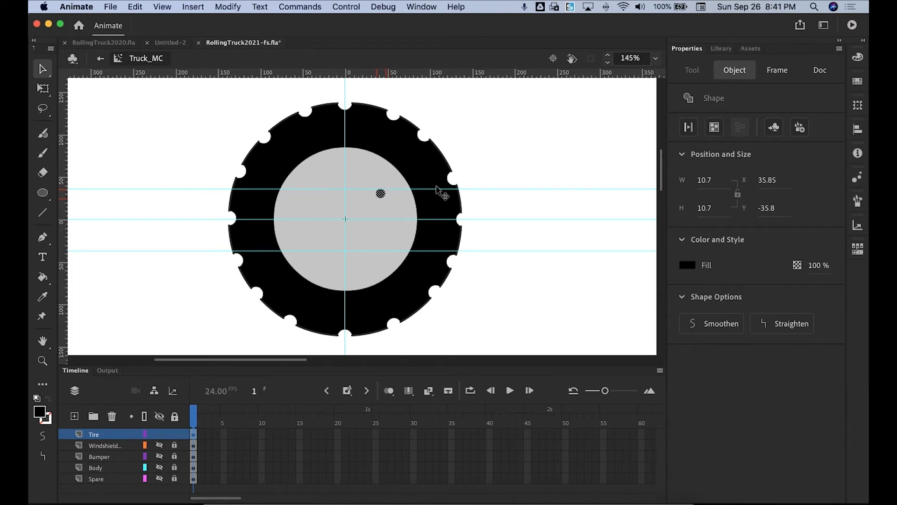
pyautogui.press('super+z')
pyautogui.click(511, 150)
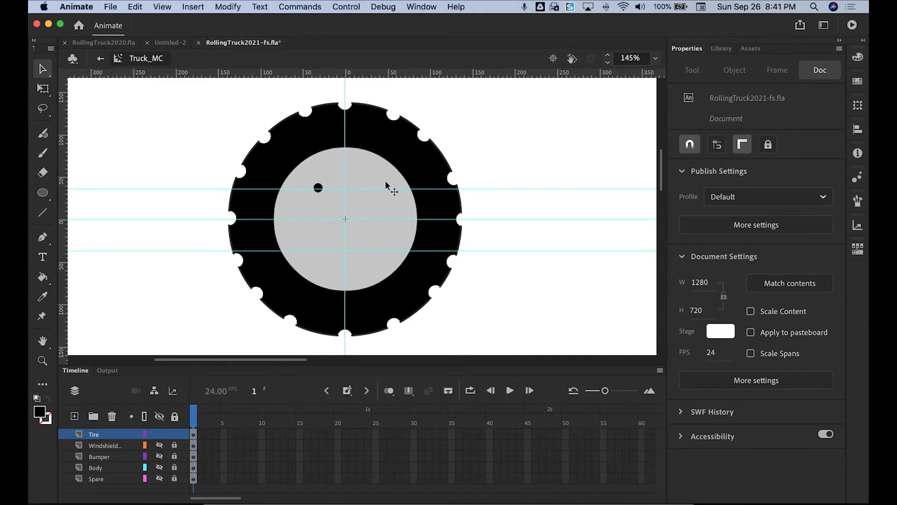
pyautogui.press('super+z')
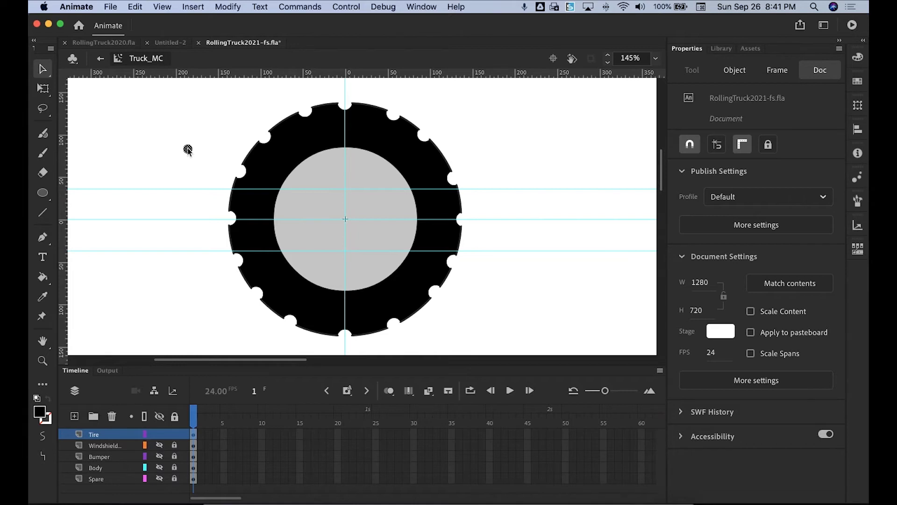
# Put the small dot back on the hub and copy it level to the right of centre.
pyautogui.moveTo(187, 149); pyautogui.dragTo(317, 188)
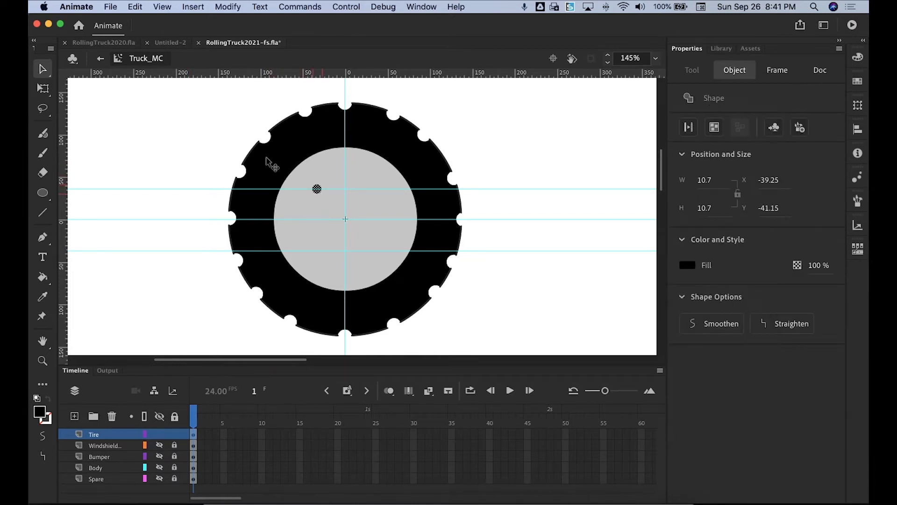
pyautogui.click(191, 131)
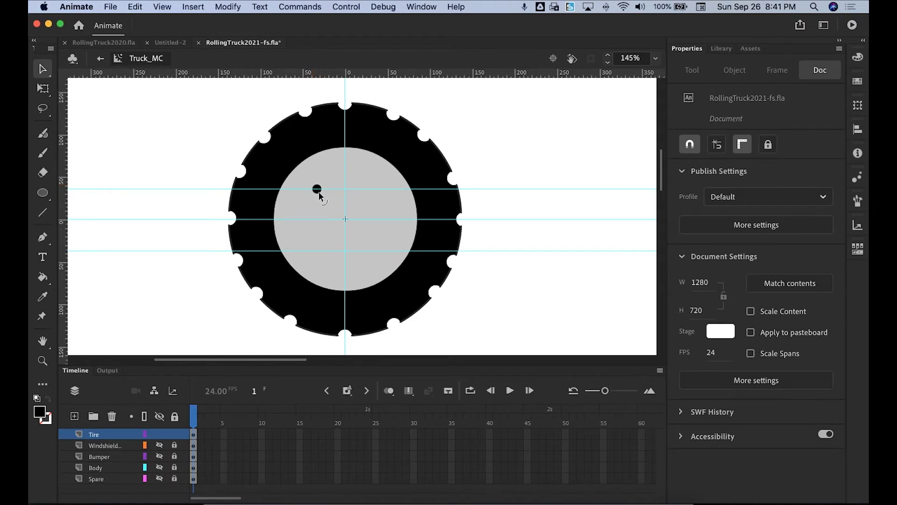
pyautogui.click(317, 189)
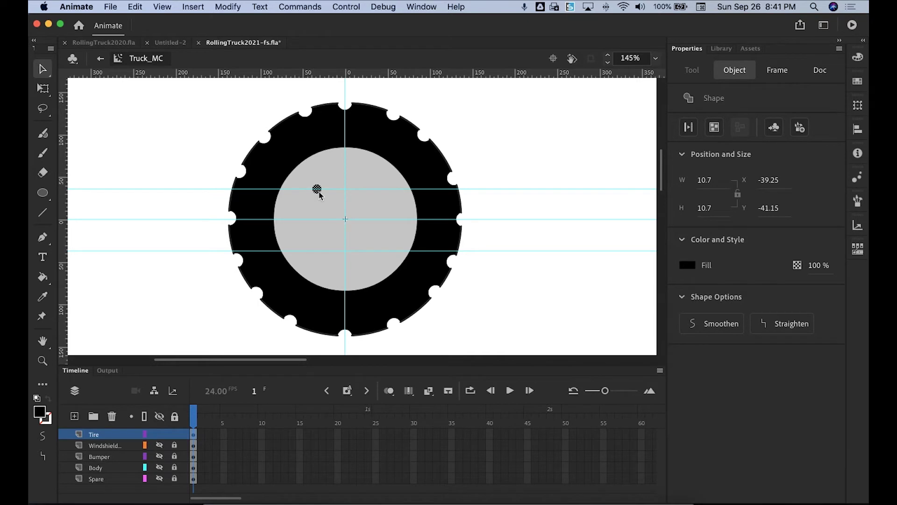
pyautogui.moveTo(319, 195); pyautogui.dragTo(500, 193)
pyautogui.moveTo(500, 193); pyautogui.dragTo(374, 188)
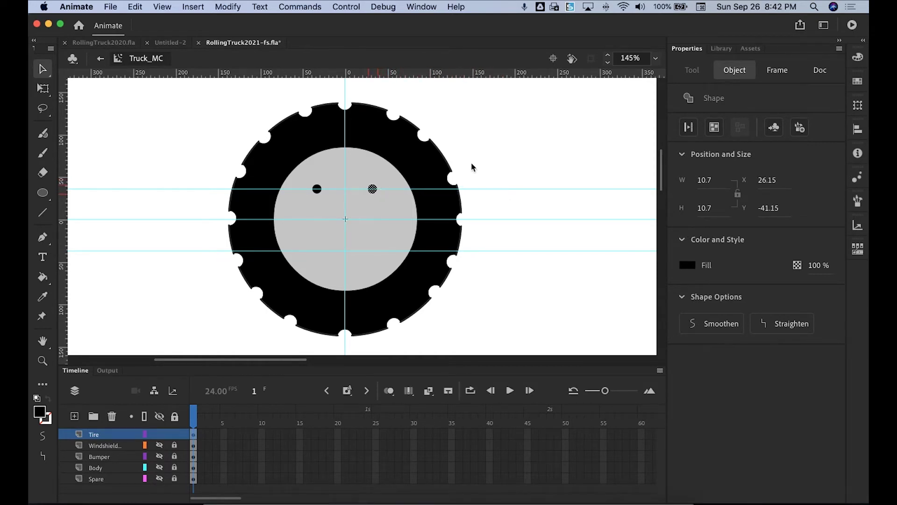
pyautogui.click(474, 163)
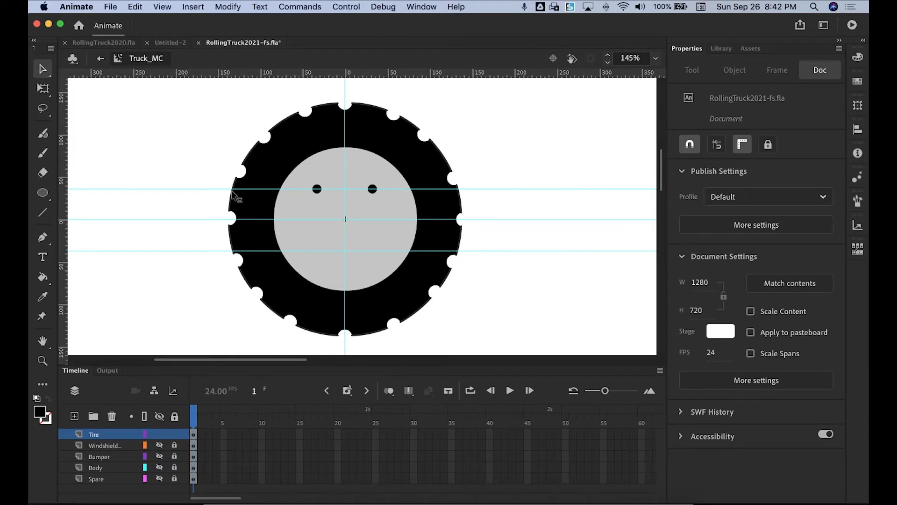
pyautogui.click(42, 360)
# Zoom in on the hub and copy the two top dots down onto the lower guide.
pyautogui.moveTo(246, 150); pyautogui.dragTo(449, 290)
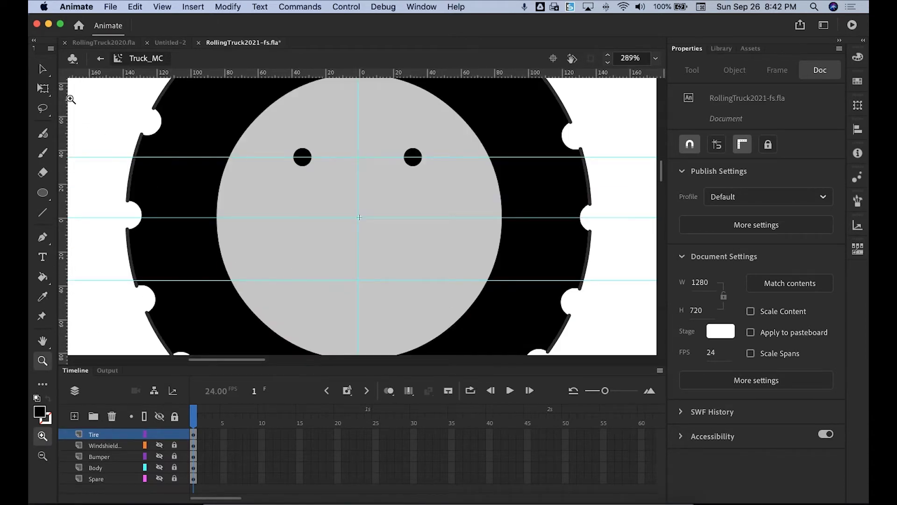
pyautogui.click(42, 69)
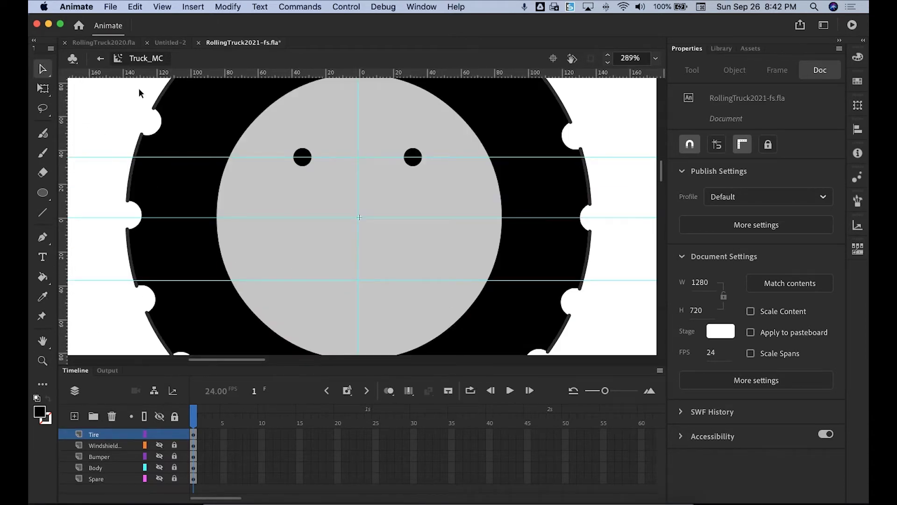
pyautogui.click(306, 157)
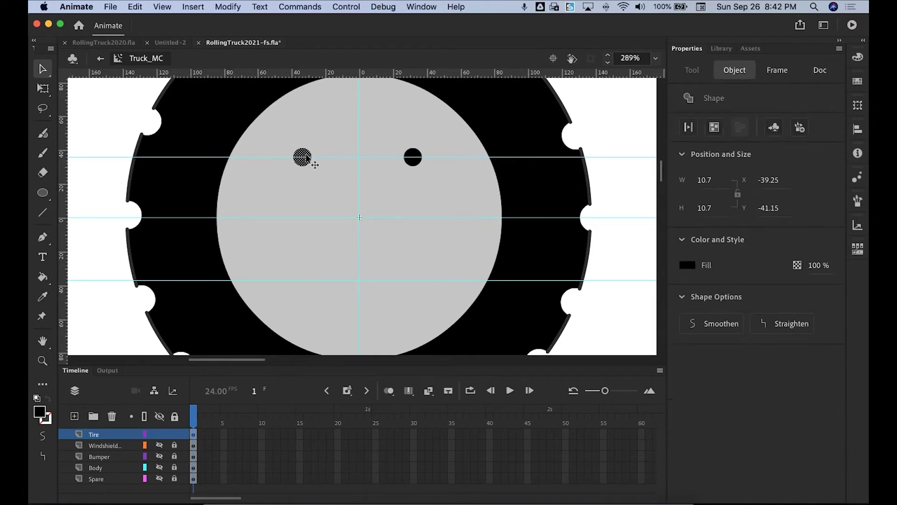
pyautogui.keyDown('shift'); pyautogui.click(416, 155); pyautogui.keyUp('shift')
pyautogui.moveTo(416, 155); pyautogui.dragTo(415, 166)
pyautogui.moveTo(417, 206); pyautogui.dragTo(416, 278)
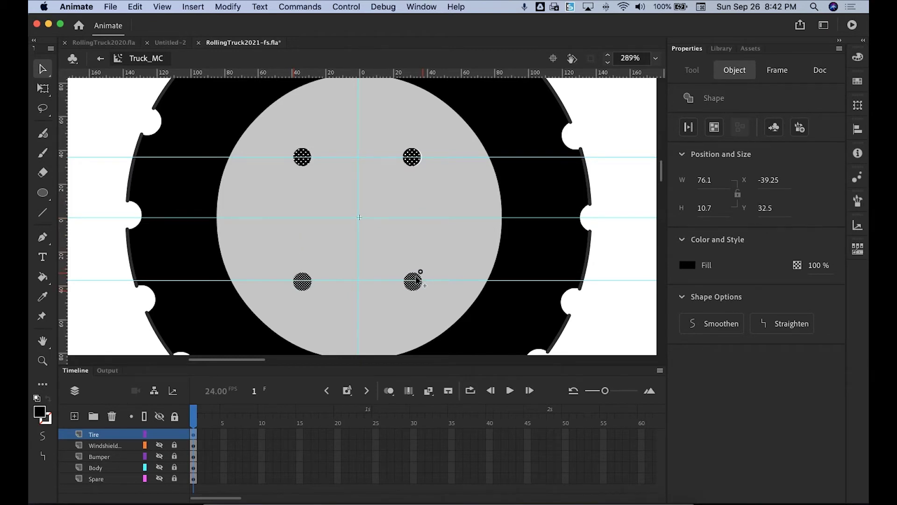
pyautogui.click(109, 102)
# Copy dots to the middle guide's left and right and to the hub's top and bottom centre.
pyautogui.click(302, 281)
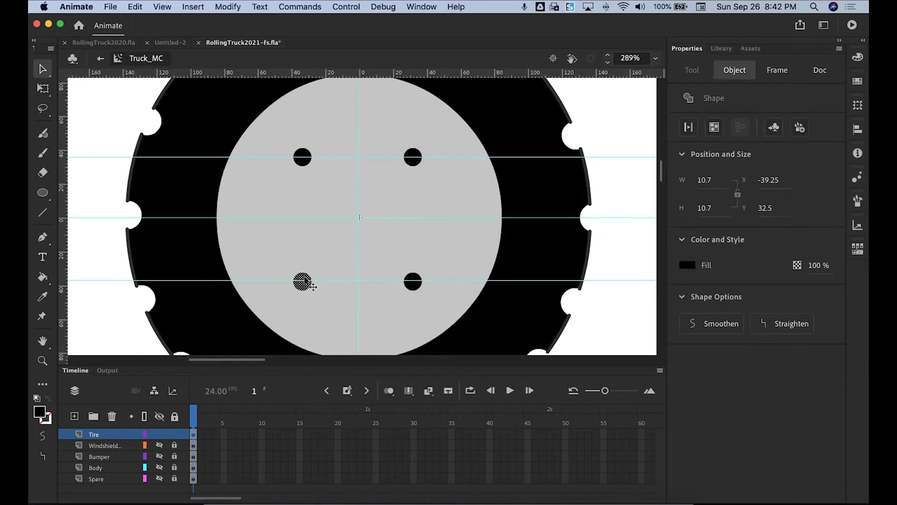
pyautogui.moveTo(304, 280); pyautogui.dragTo(267, 218)
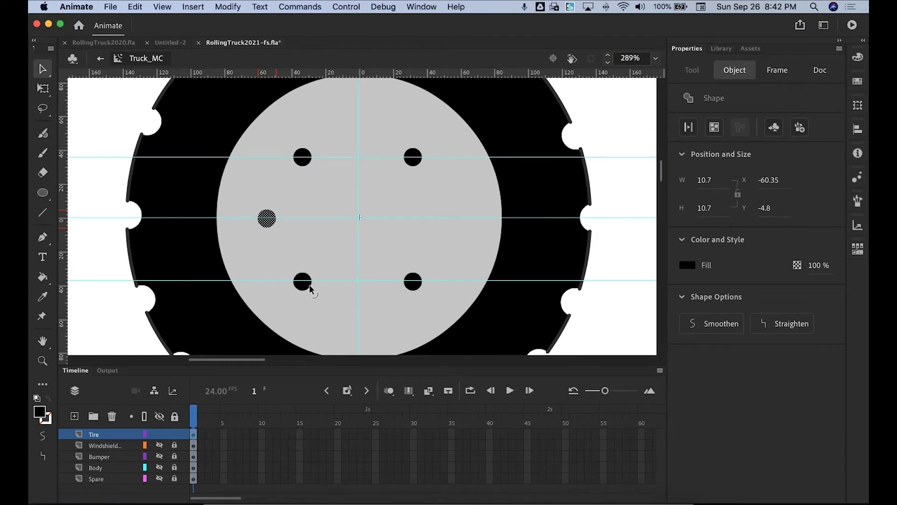
pyautogui.click(413, 285)
pyautogui.moveTo(414, 287); pyautogui.dragTo(439, 228)
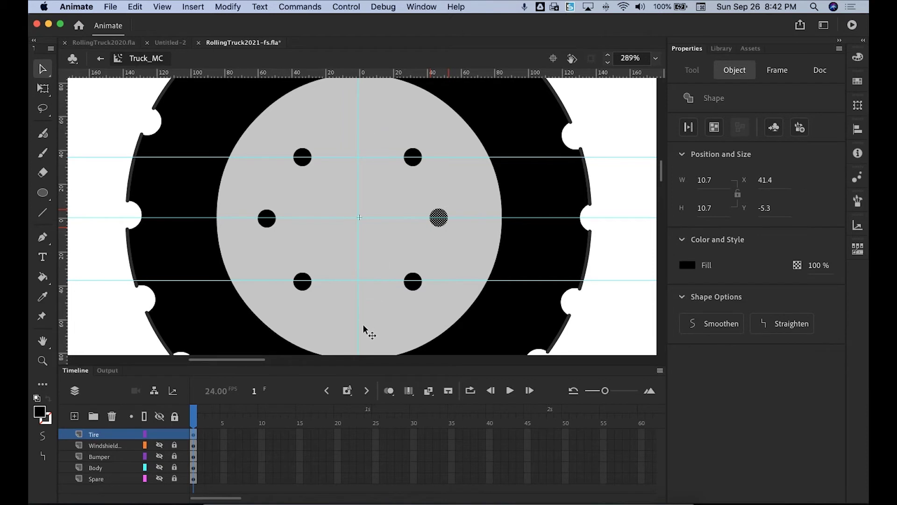
pyautogui.click(415, 286)
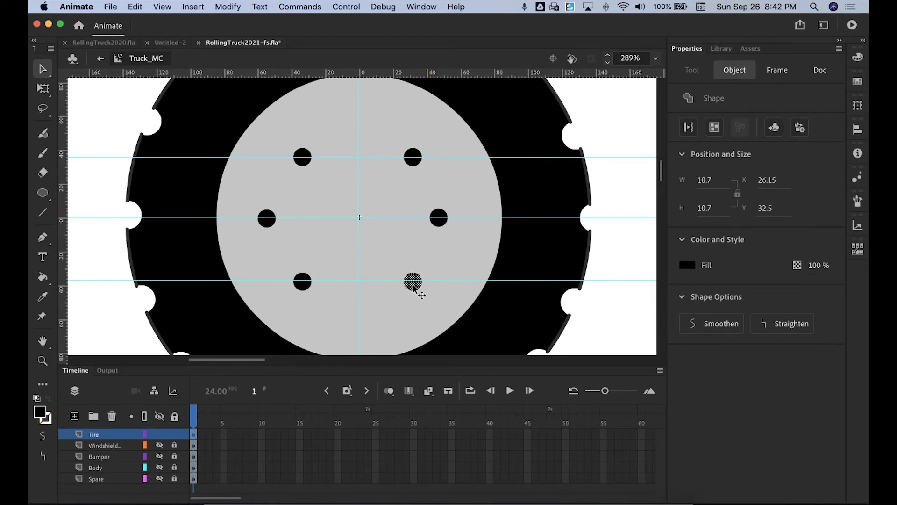
pyautogui.moveTo(414, 286); pyautogui.dragTo(360, 314)
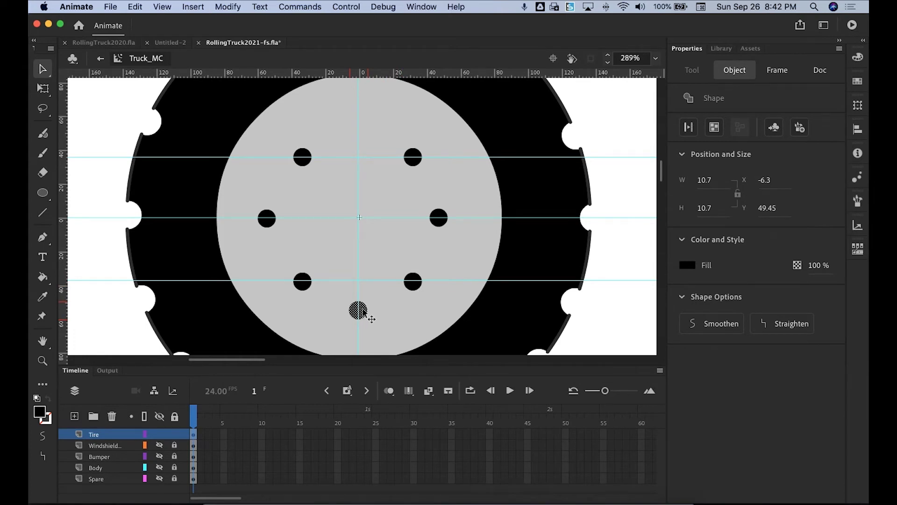
pyautogui.moveTo(364, 312); pyautogui.dragTo(365, 127)
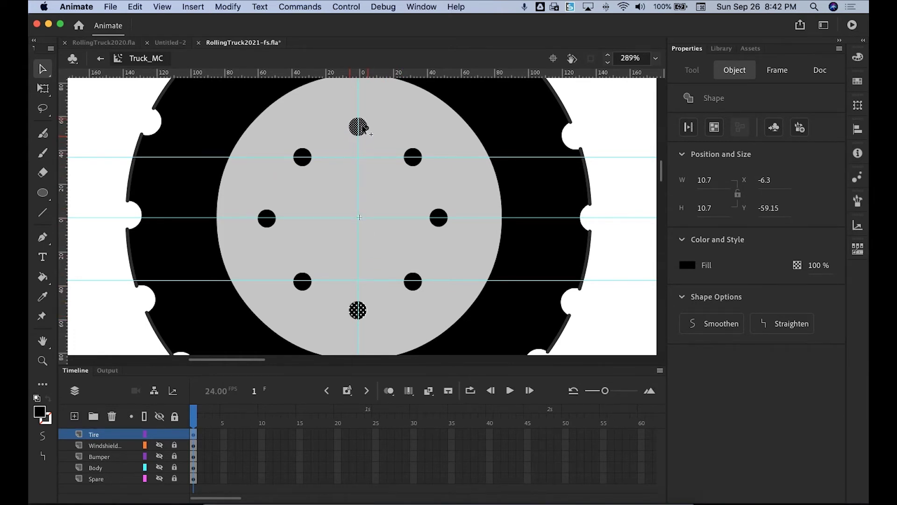
pyautogui.click(626, 128)
# Zoom back out to 145% and check the top and bottom hub dots.
pyautogui.press('super+minus')
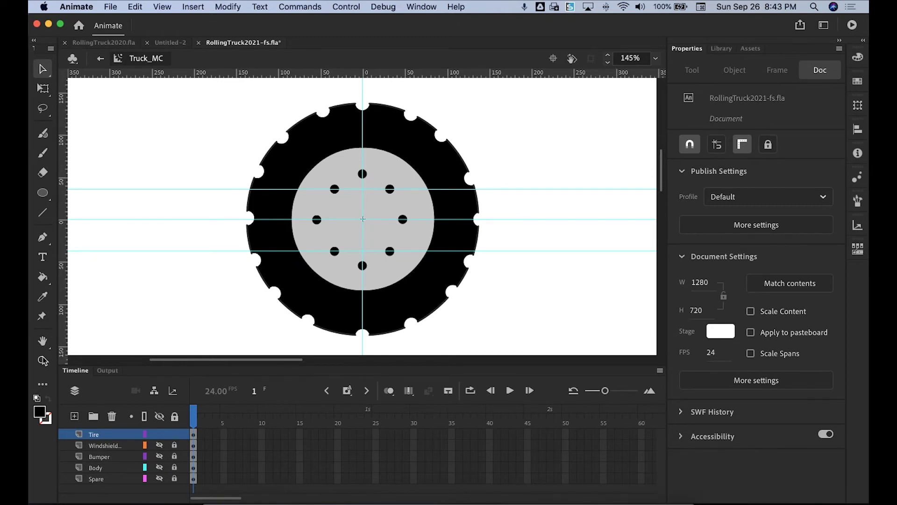
pyautogui.click(362, 174)
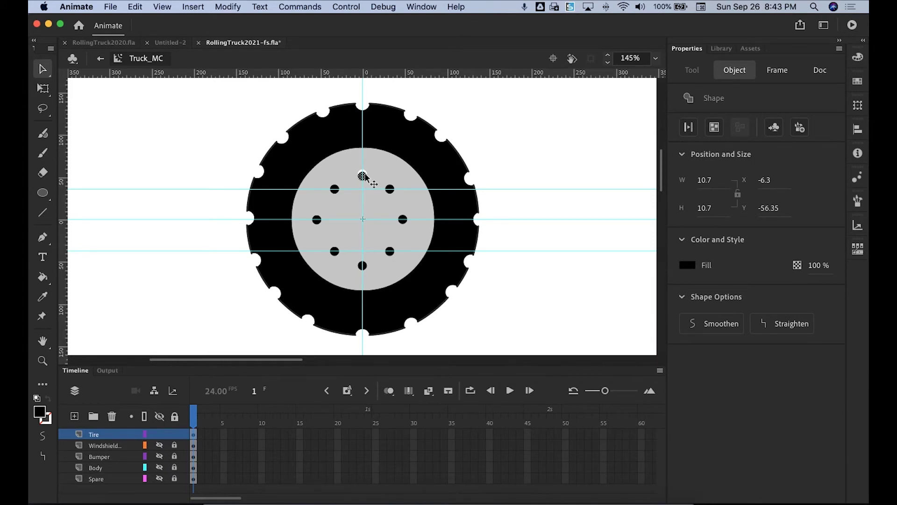
pyautogui.press('Escape')
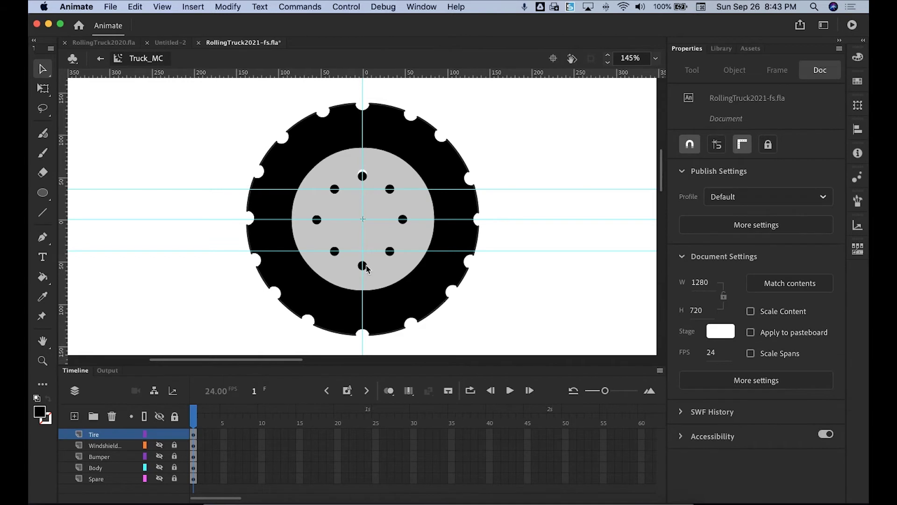
pyautogui.click(362, 265)
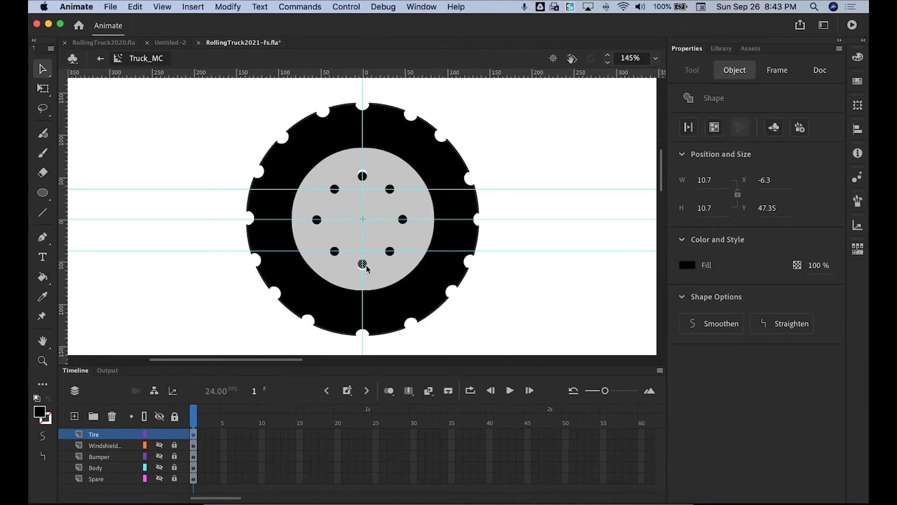
pyautogui.click(486, 156)
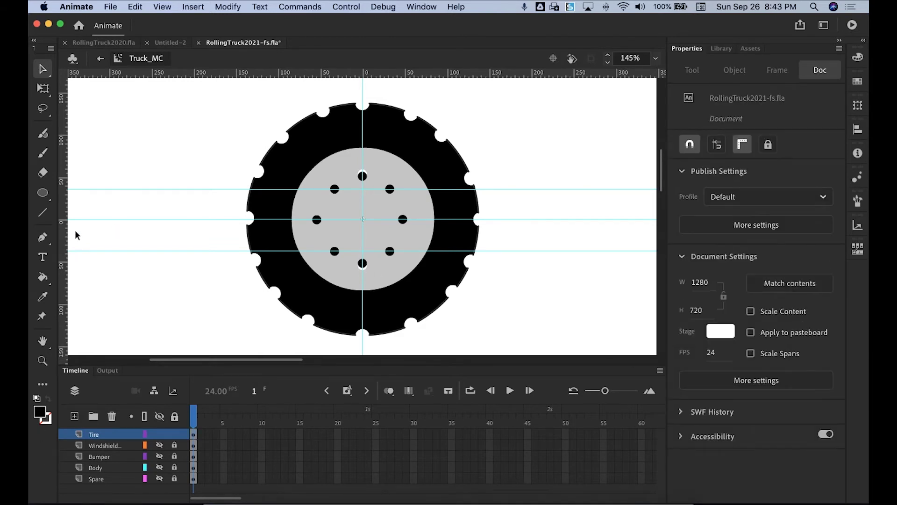
pyautogui.click(43, 296)
# Select the entire tire drawing and convert it to a Movie Clip named Rotating Tire_MC.
pyautogui.click(343, 168)
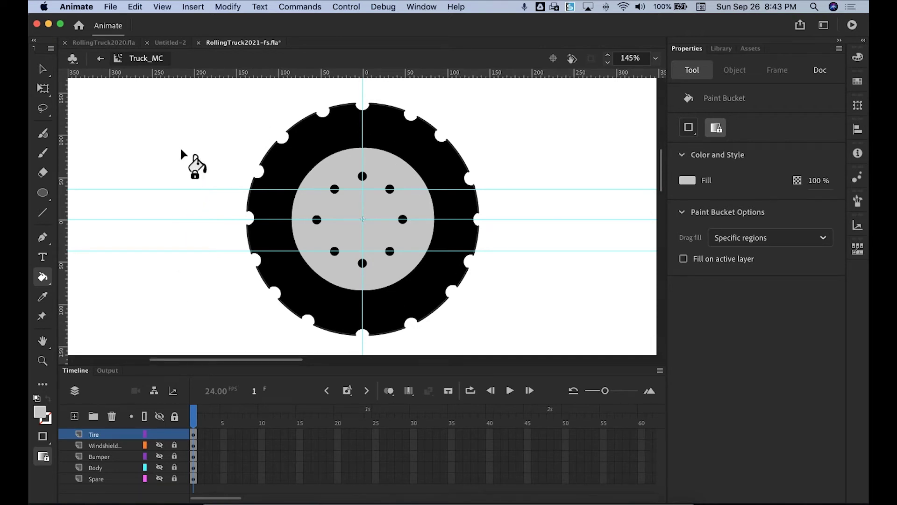
pyautogui.press('v')
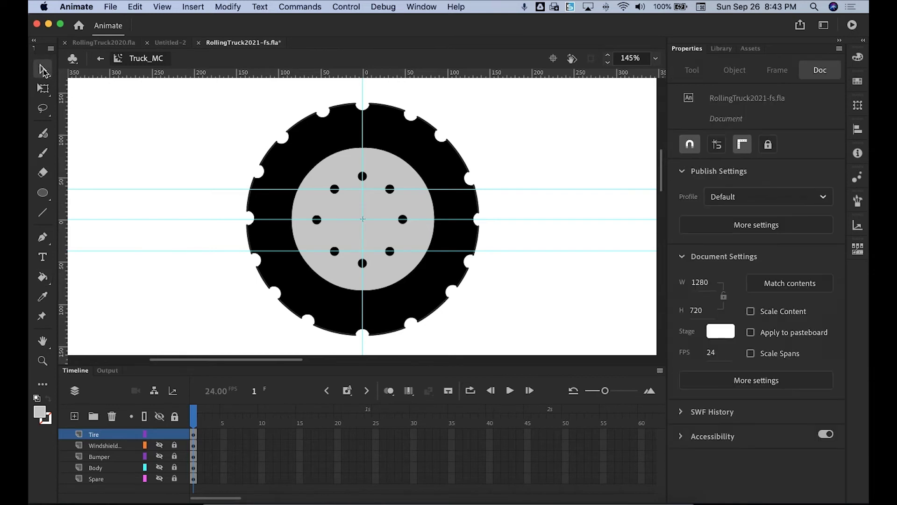
pyautogui.moveTo(229, 95)
pyautogui.mouseDown()
pyautogui.moveTo(482, 231)
pyautogui.moveTo(530, 350)
pyautogui.mouseUp()
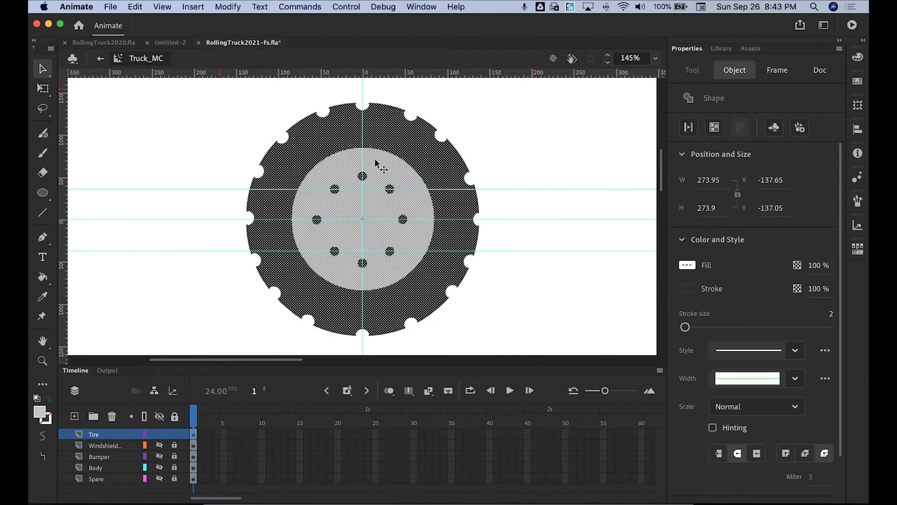
pyautogui.click(228, 6)
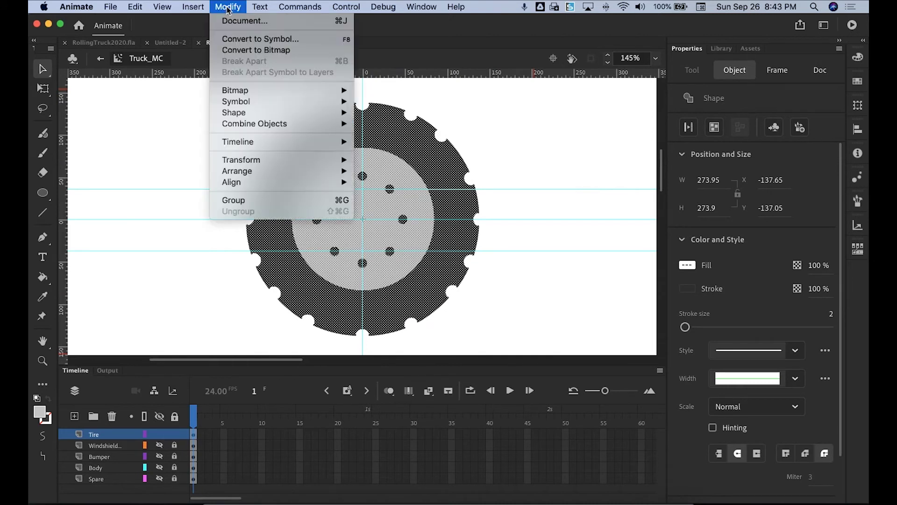
pyautogui.click(230, 42)
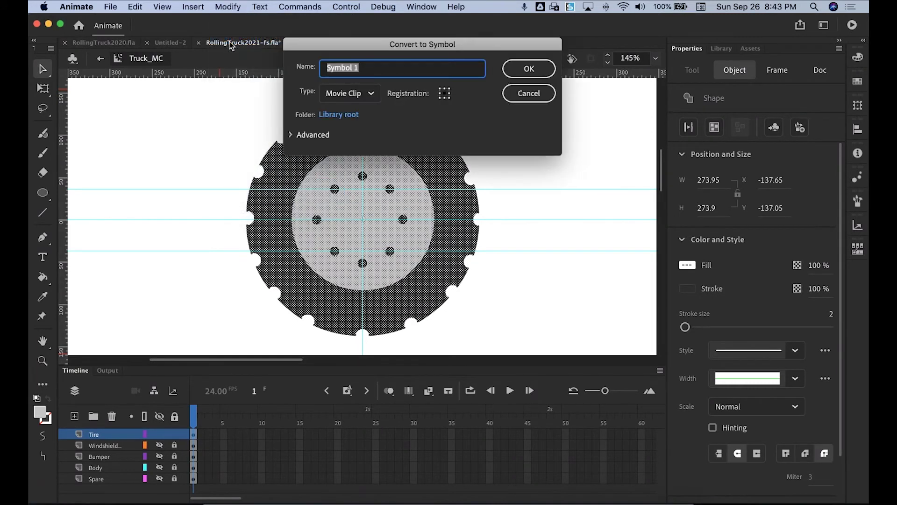
pyautogui.write('Rotating Tire_MC')
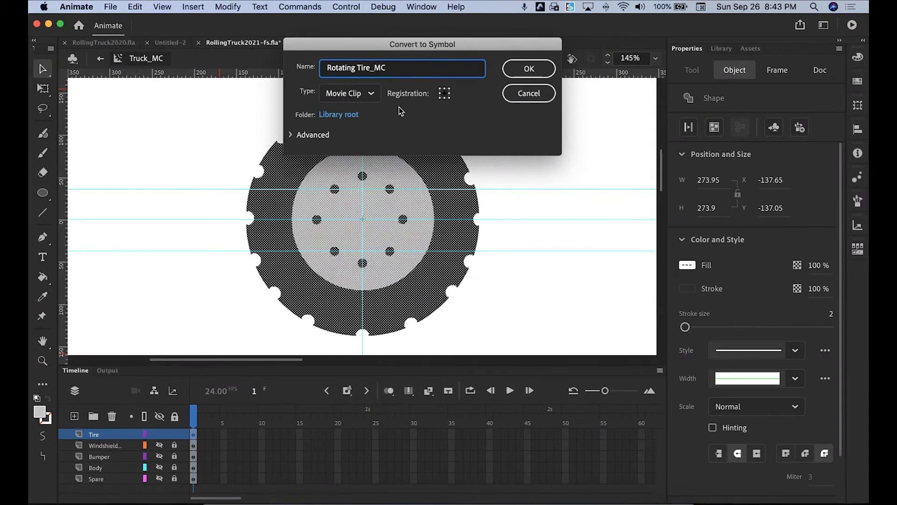
pyautogui.click(529, 69)
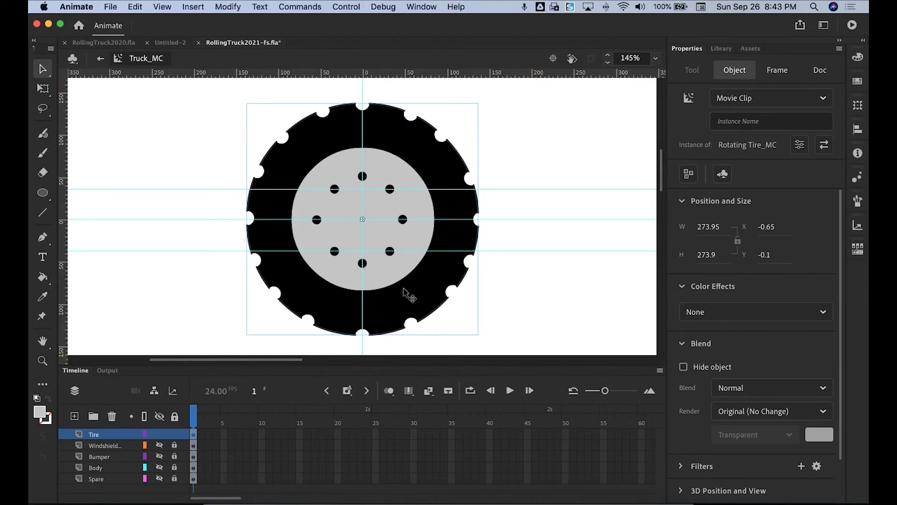
# Add a classic tween to the Tire layer starting at frame 1.
pyautogui.click(513, 303)
pyautogui.click(433, 290)
pyautogui.moveTo(337, 350); pyautogui.dragTo(341, 307)
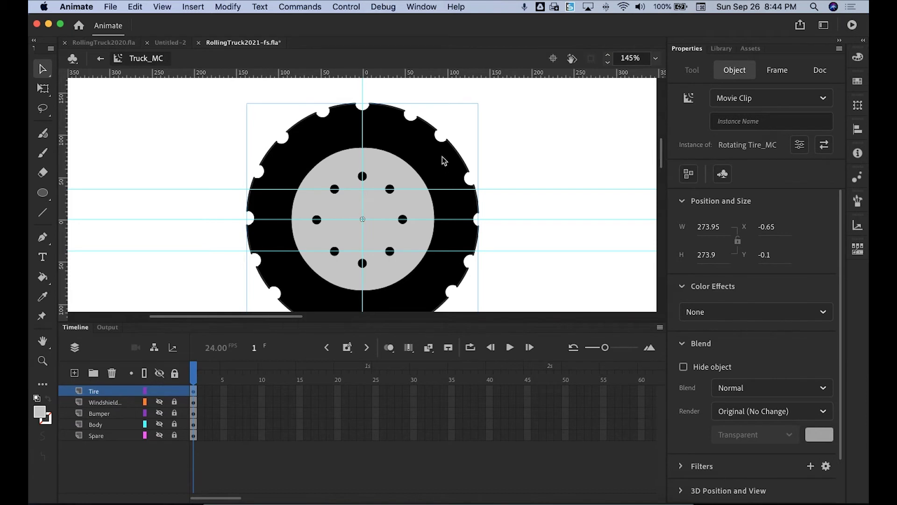
pyautogui.click(192, 391)
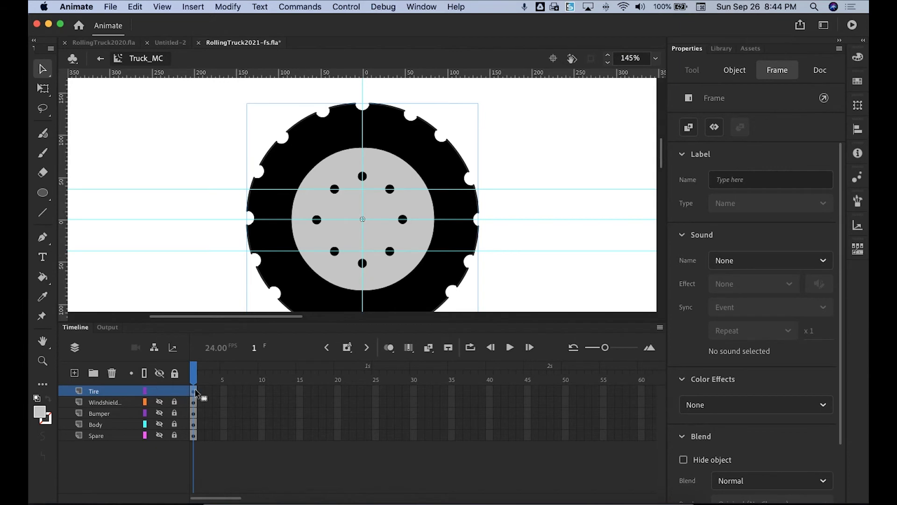
pyautogui.rightClick(194, 393)
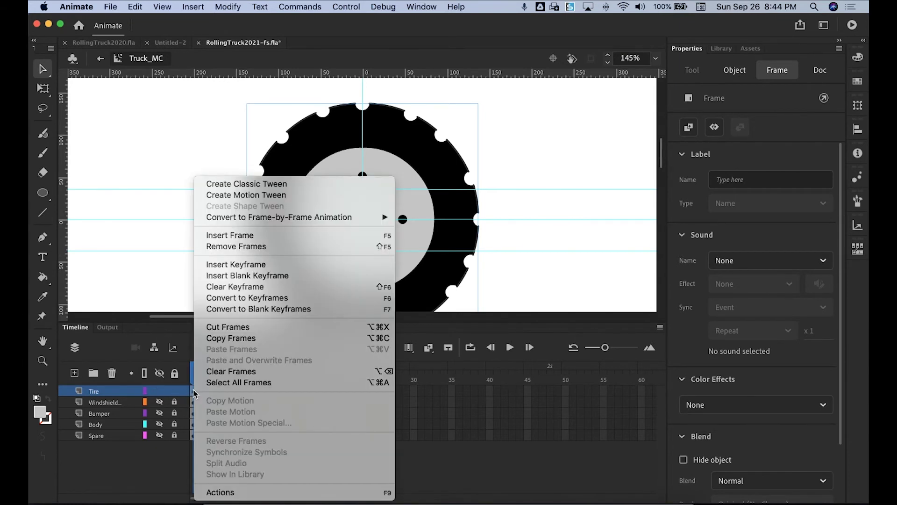
pyautogui.click(247, 184)
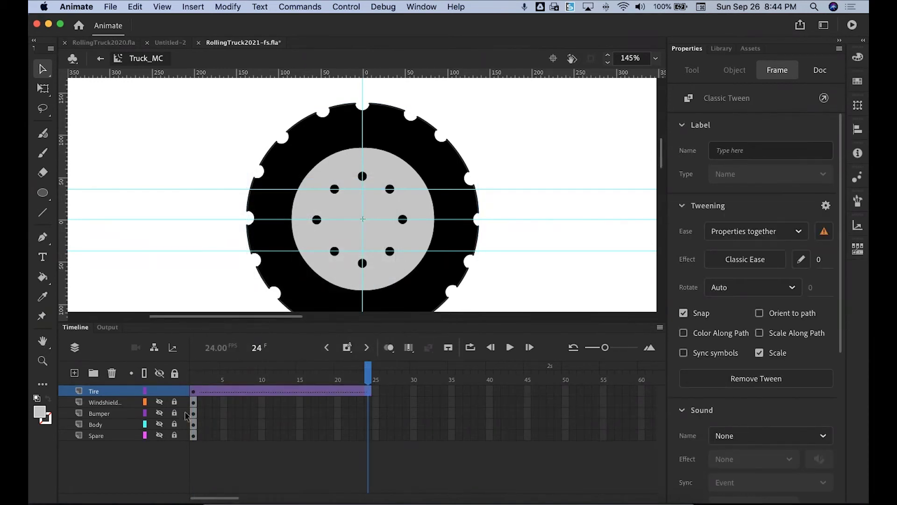
# Extend the Windshield through Spare layers to frame 24, then hide the Tire layer.
pyautogui.click(369, 402)
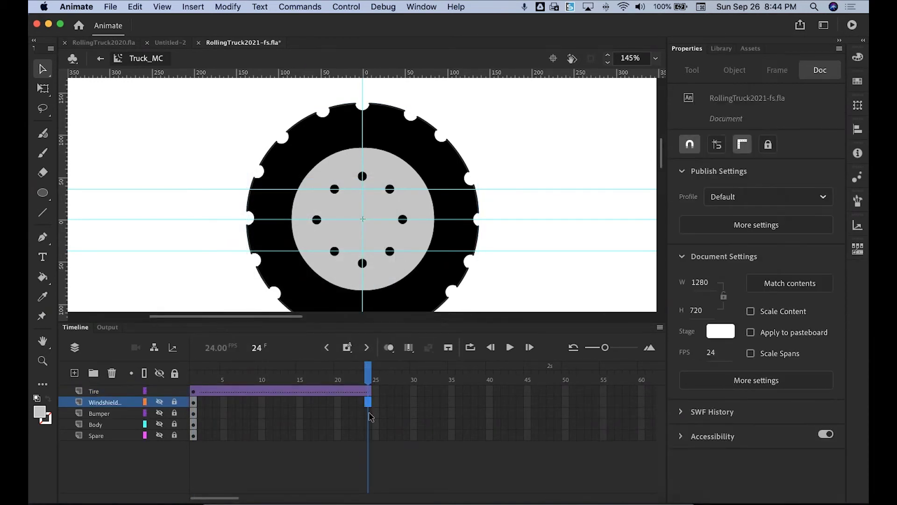
pyautogui.keyDown('shift'); pyautogui.click(368, 437); pyautogui.keyUp('shift')
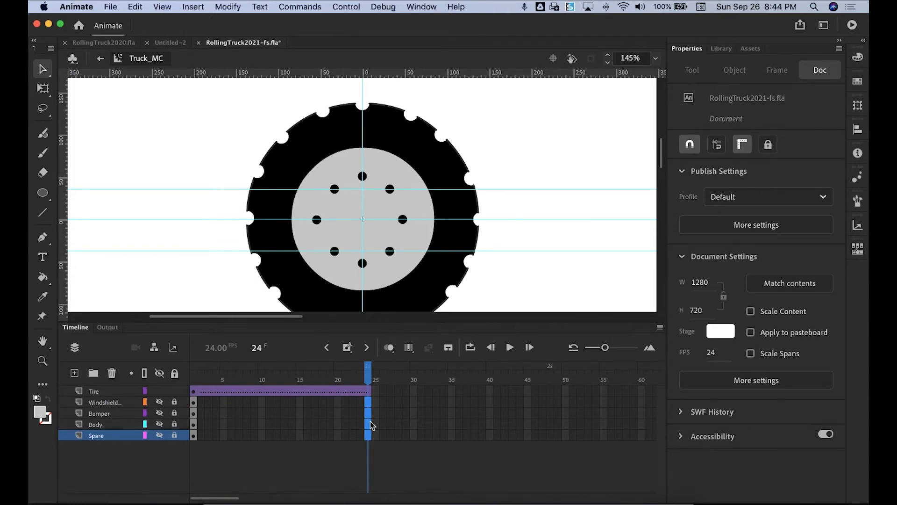
pyautogui.press('F5')
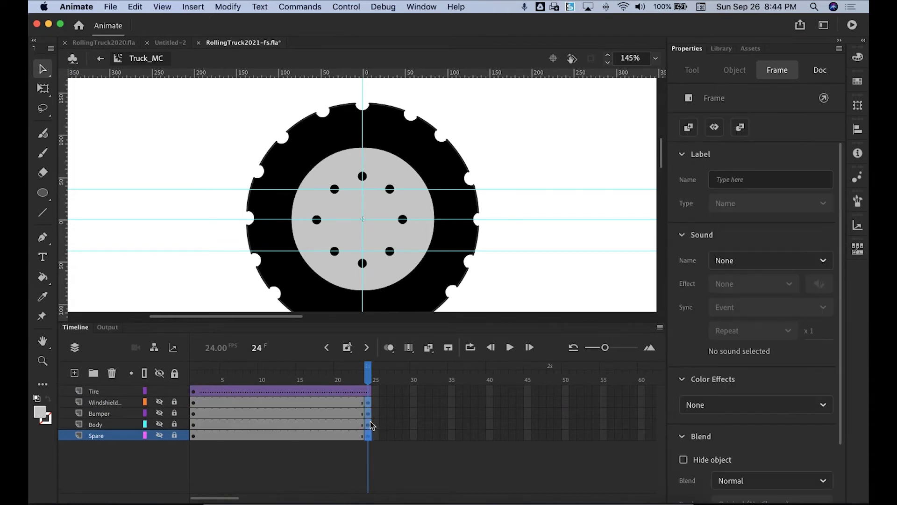
pyautogui.click(368, 392)
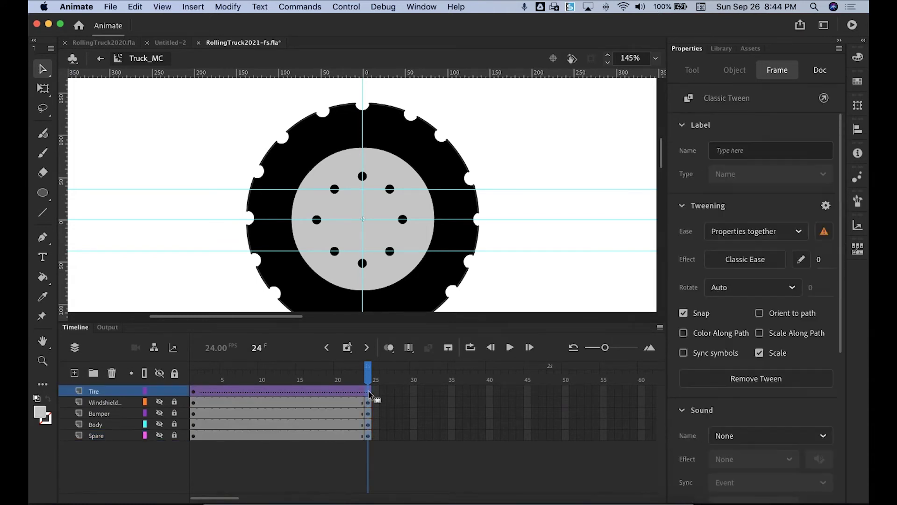
pyautogui.click(193, 394)
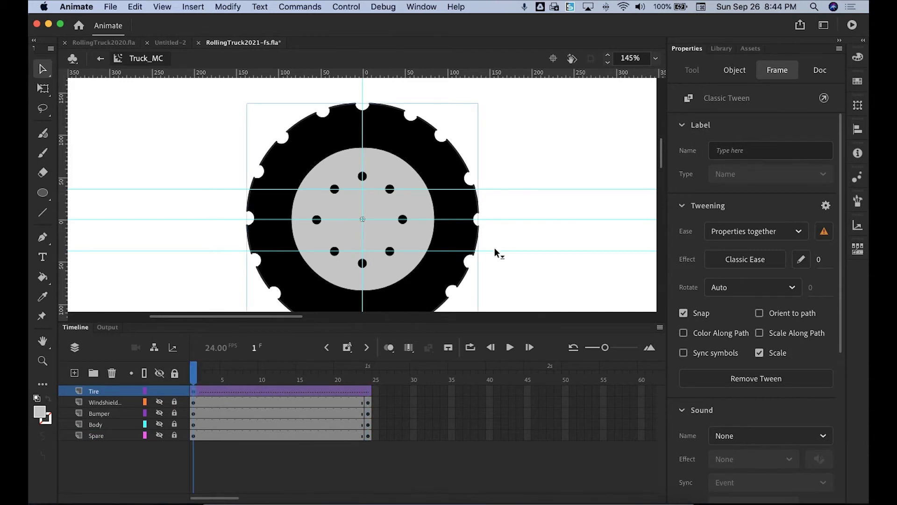
pyautogui.click(159, 390)
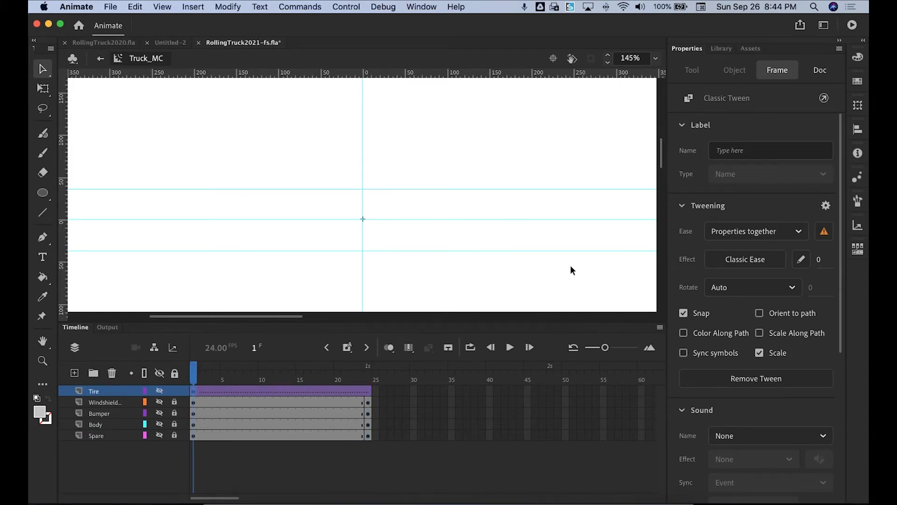
# Show all layers, fit the truck in view, and move the tire into the rear wheel arch.
pyautogui.click(159, 373)
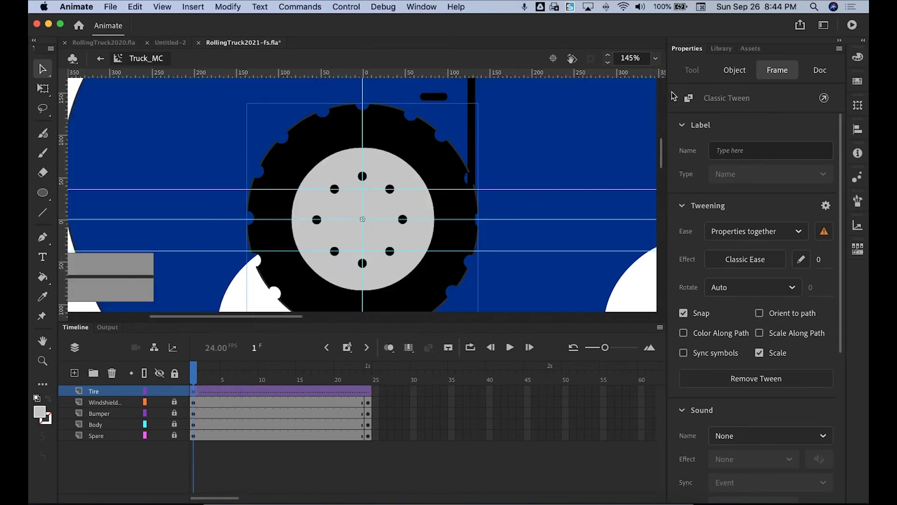
pyautogui.click(657, 58)
pyautogui.click(680, 96)
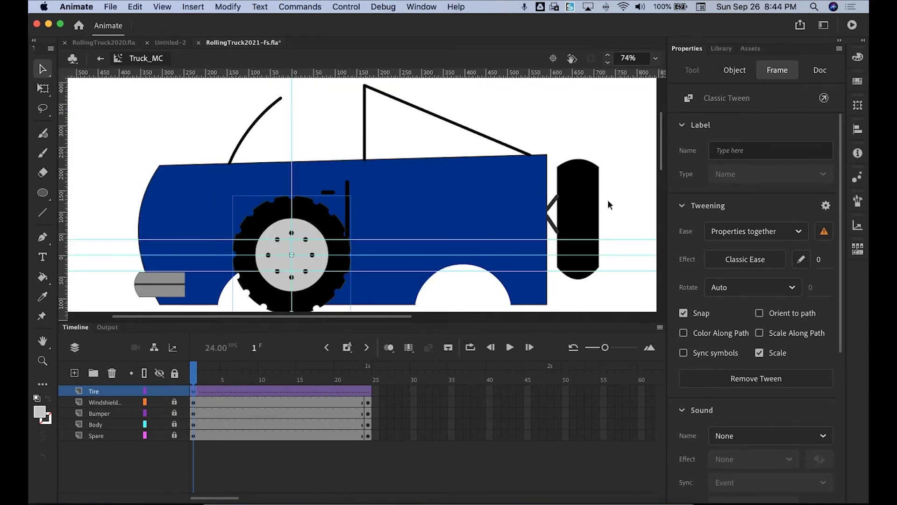
pyautogui.press('super+minus')
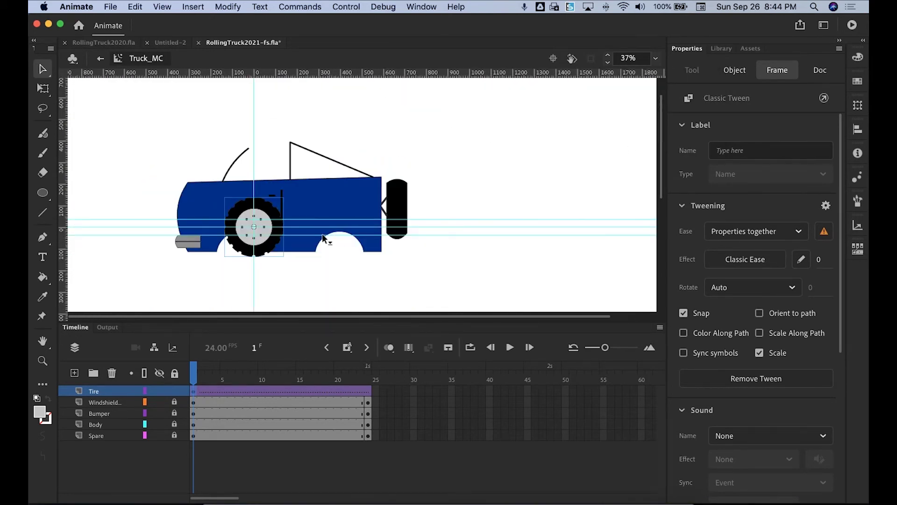
pyautogui.moveTo(270, 213); pyautogui.dragTo(257, 257)
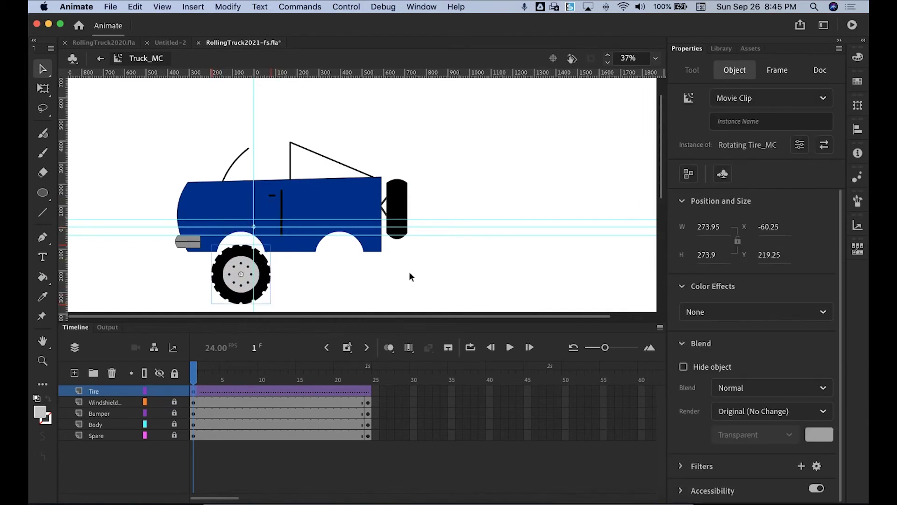
pyautogui.click(195, 391)
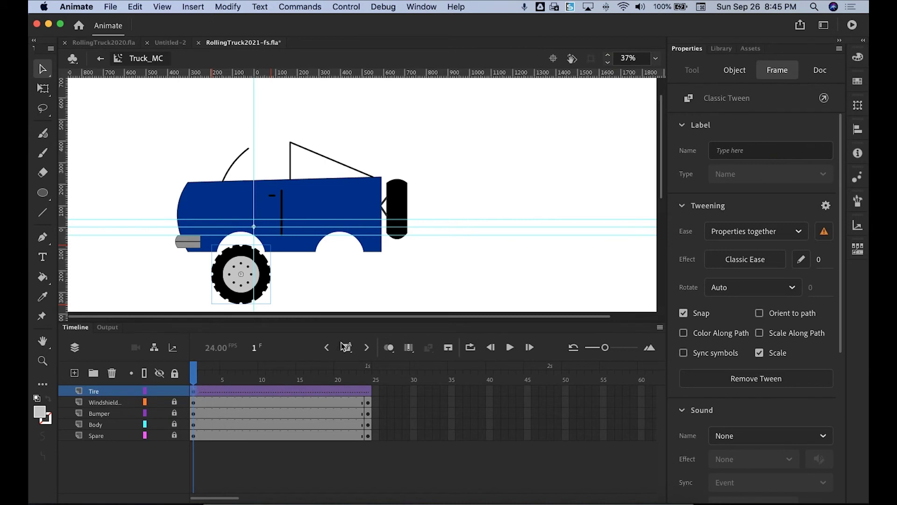
# Set the Tire tween's rotation to counter clockwise and scrub frames 1–24 to preview the spin.
pyautogui.click(266, 271)
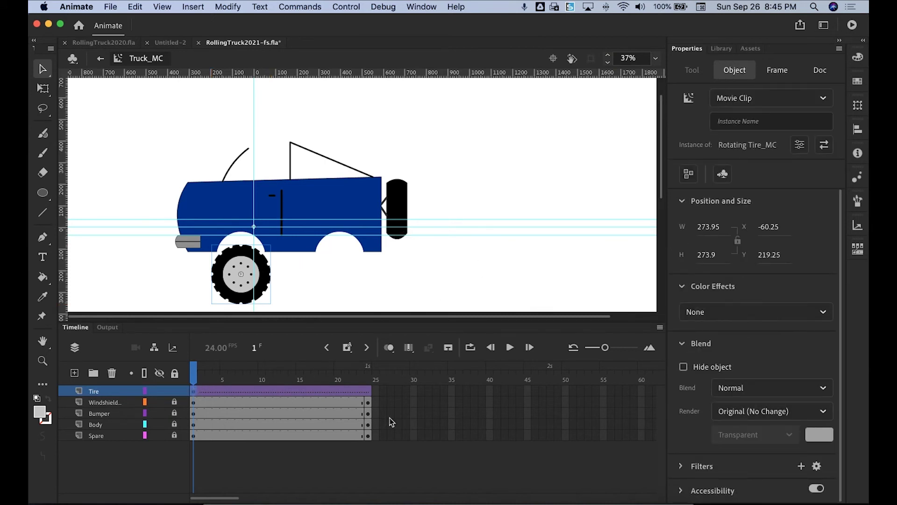
pyautogui.click(194, 391)
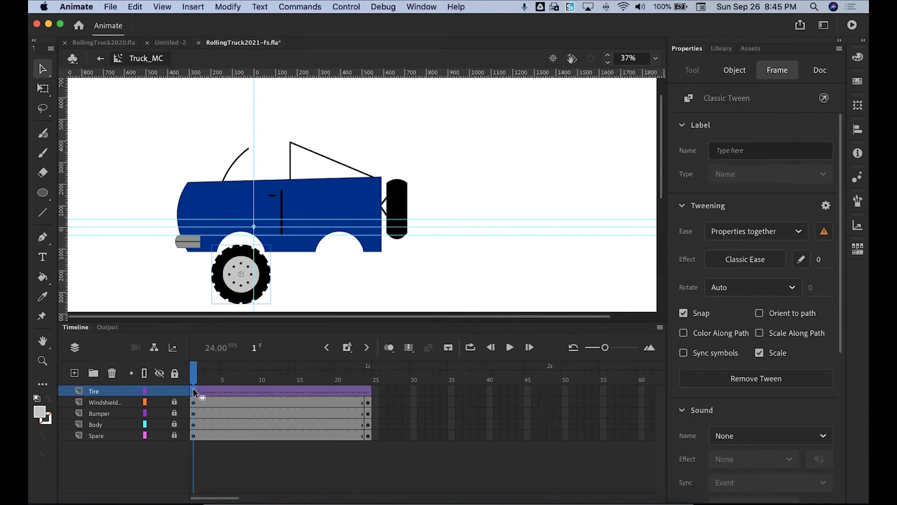
pyautogui.click(792, 288)
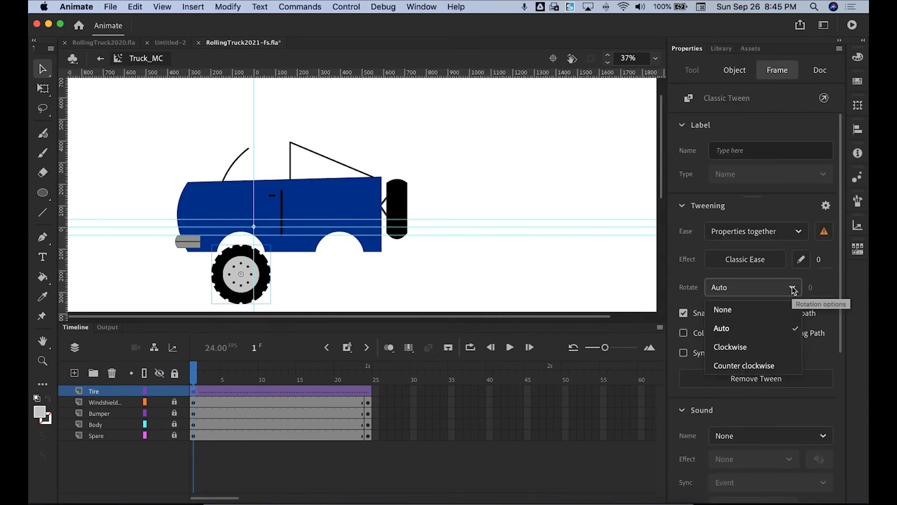
pyautogui.click(777, 368)
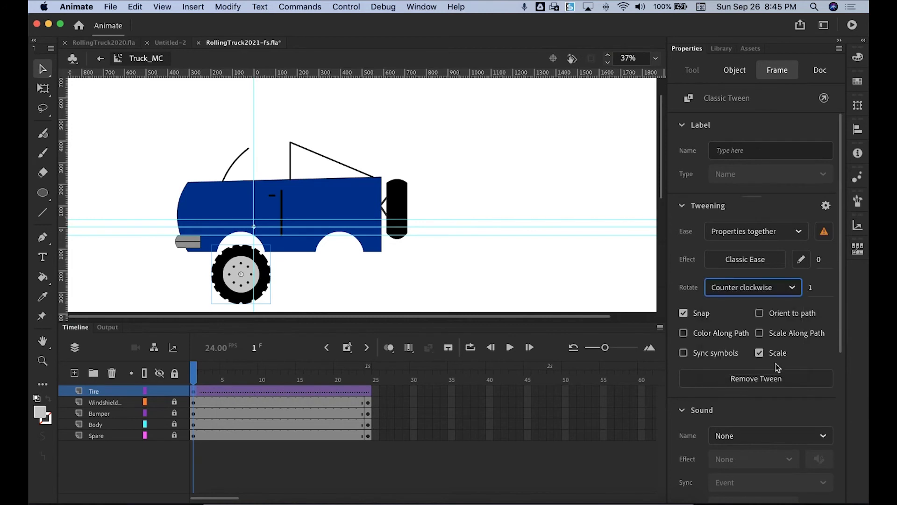
pyautogui.moveTo(196, 376); pyautogui.dragTo(367, 390)
pyautogui.click(369, 393)
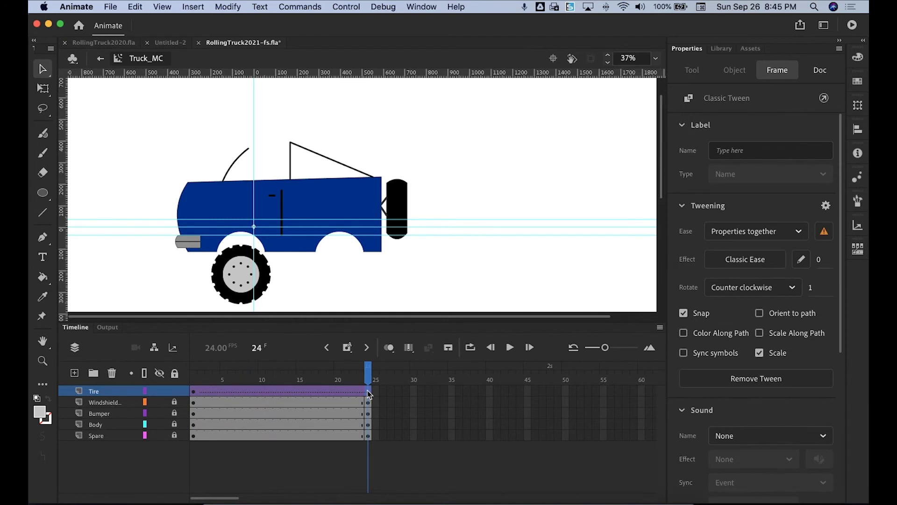
pyautogui.click(369, 394)
pyautogui.moveTo(370, 372); pyautogui.dragTo(196, 381)
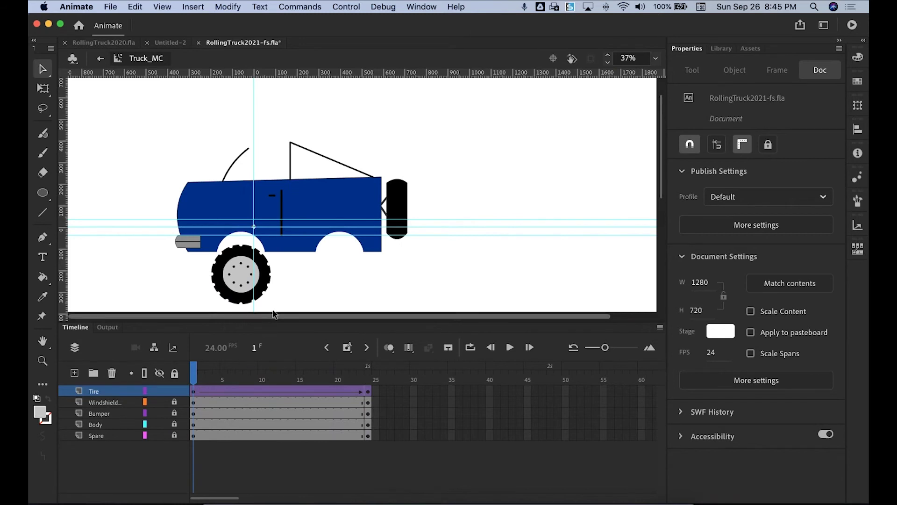
pyautogui.click(264, 288)
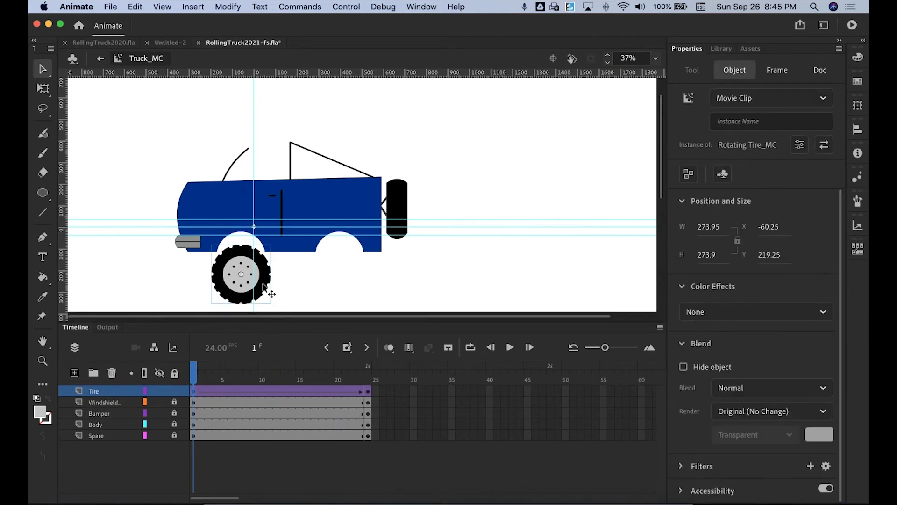
# Add a new layer above Tire named 'Back Tire', accepting the adjusted name Back_Tire.
pyautogui.click(75, 372)
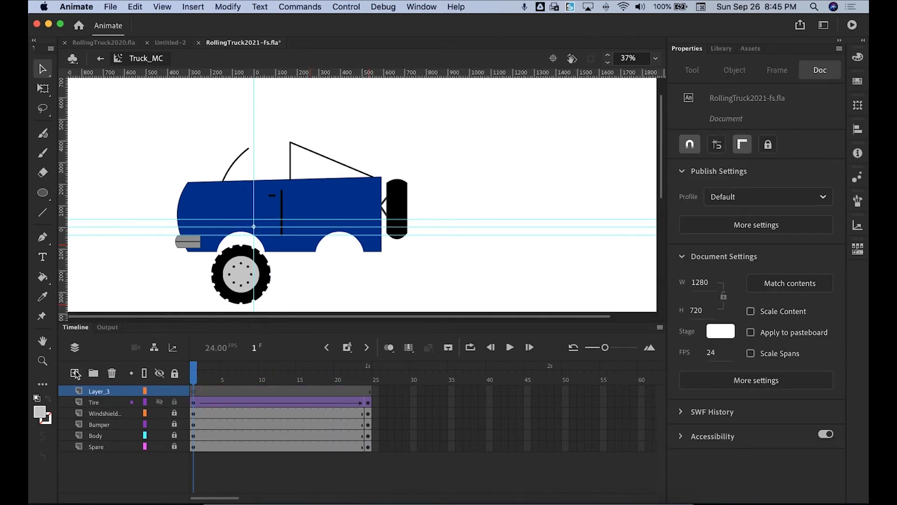
pyautogui.doubleClick(101, 391)
pyautogui.write('Ba')
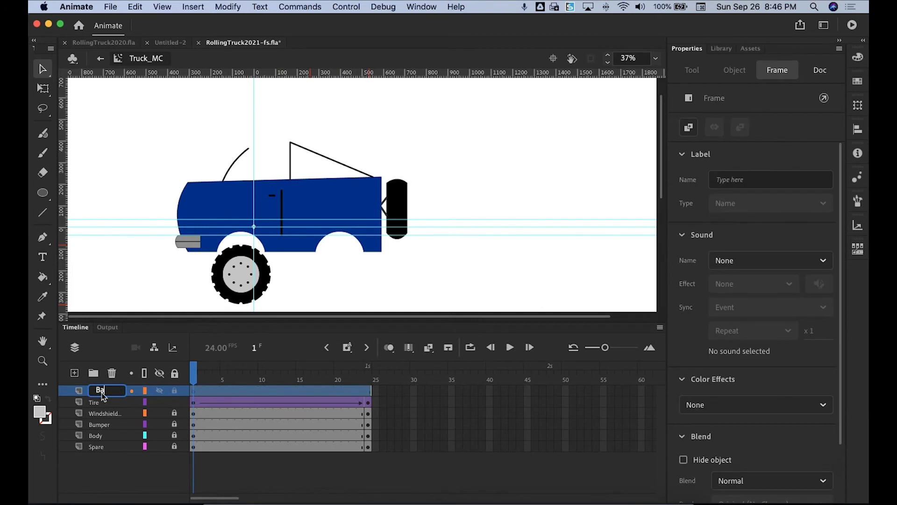
pyautogui.write('ck Tire')
pyautogui.press('Return')
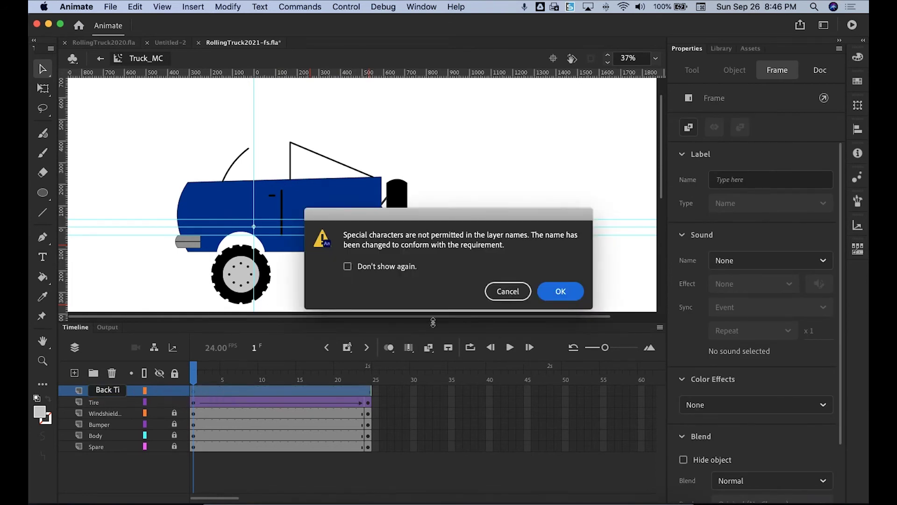
pyautogui.click(573, 291)
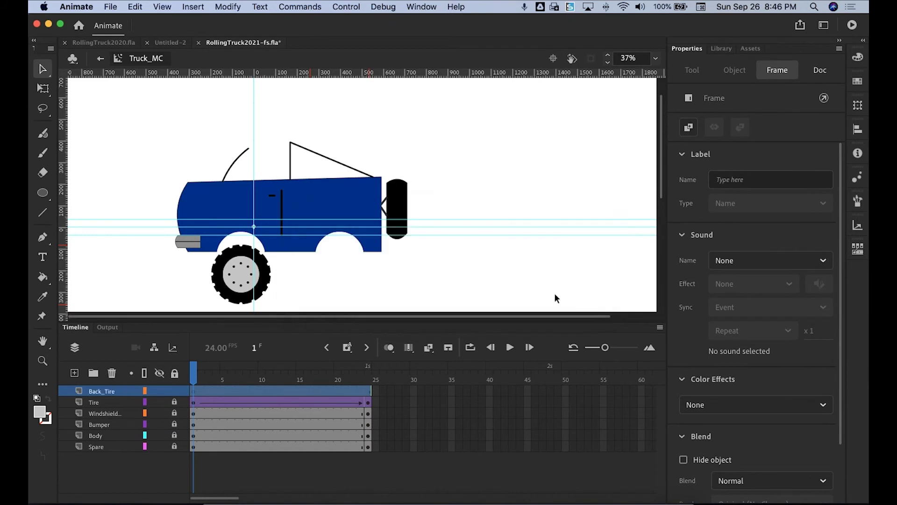
# Copy the Tire layer's 24 tween frames and select frames 1–24 on Back_Tire.
pyautogui.click(193, 403)
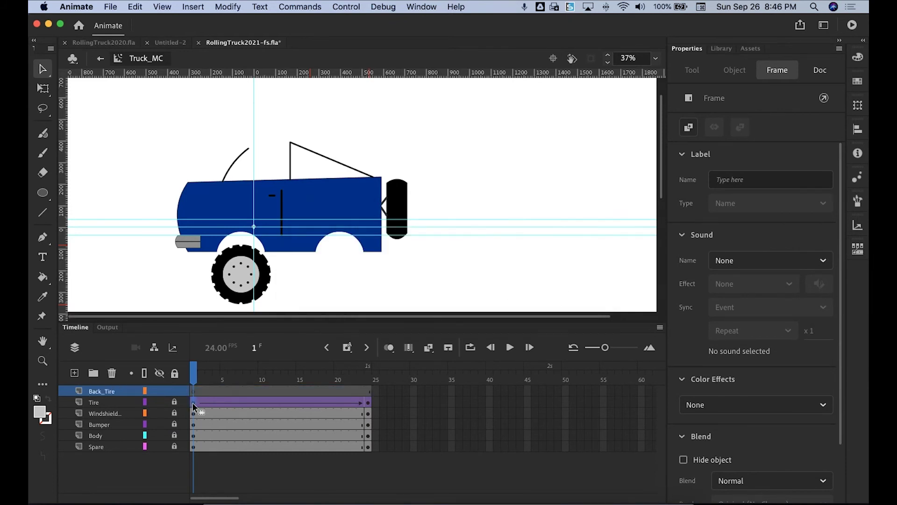
pyautogui.click(367, 402)
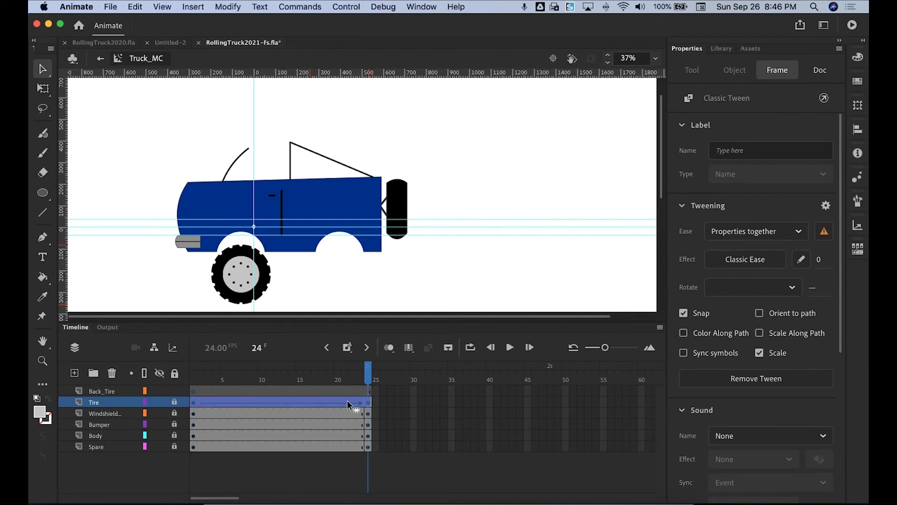
pyautogui.rightClick(348, 402)
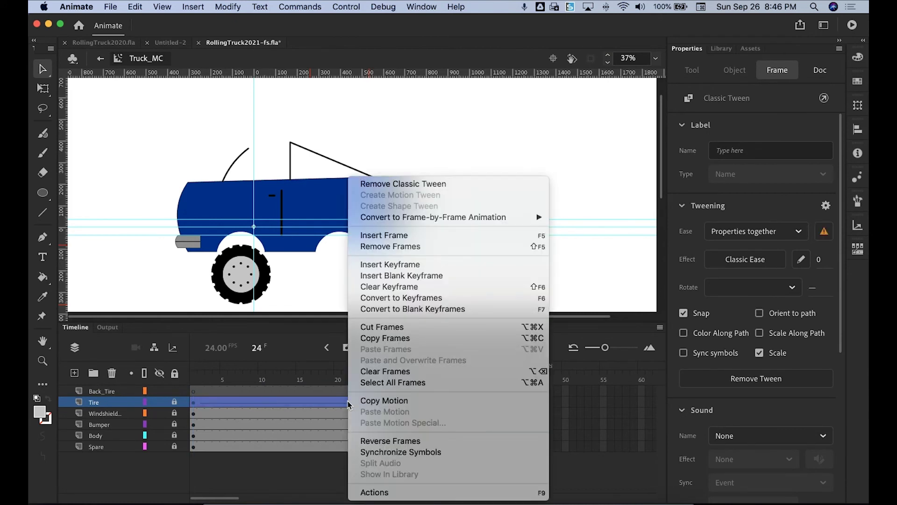
pyautogui.click(96, 404)
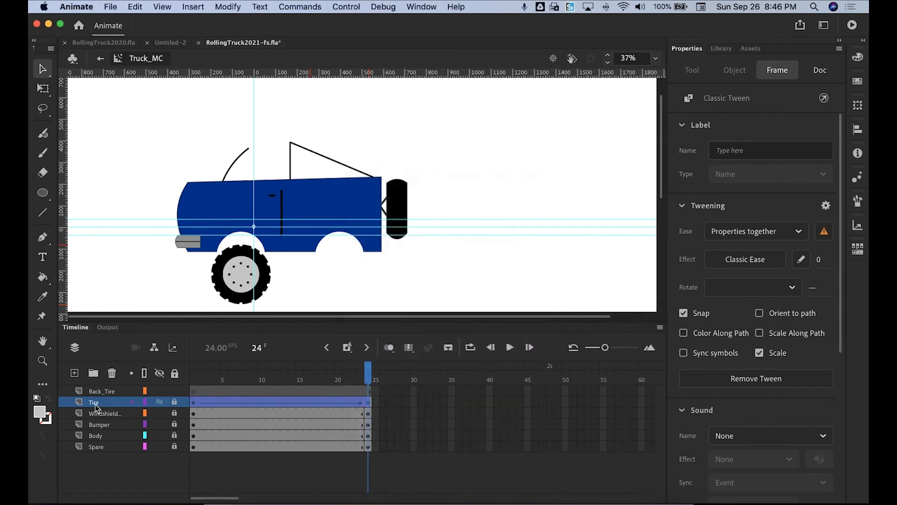
pyautogui.rightClick(206, 401)
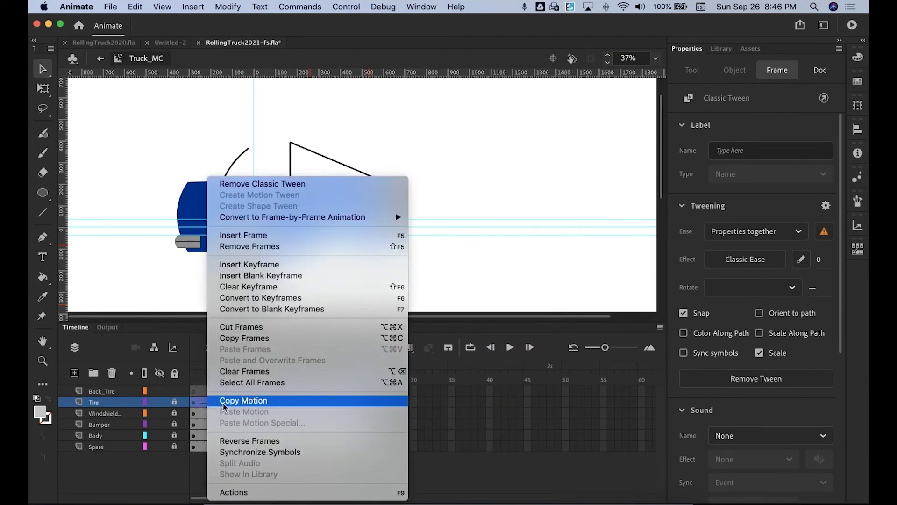
pyautogui.click(252, 338)
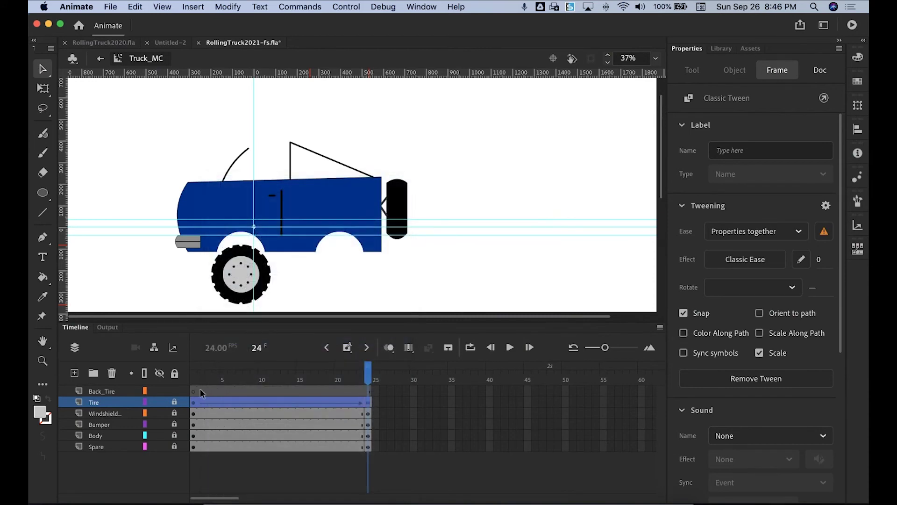
pyautogui.click(196, 391)
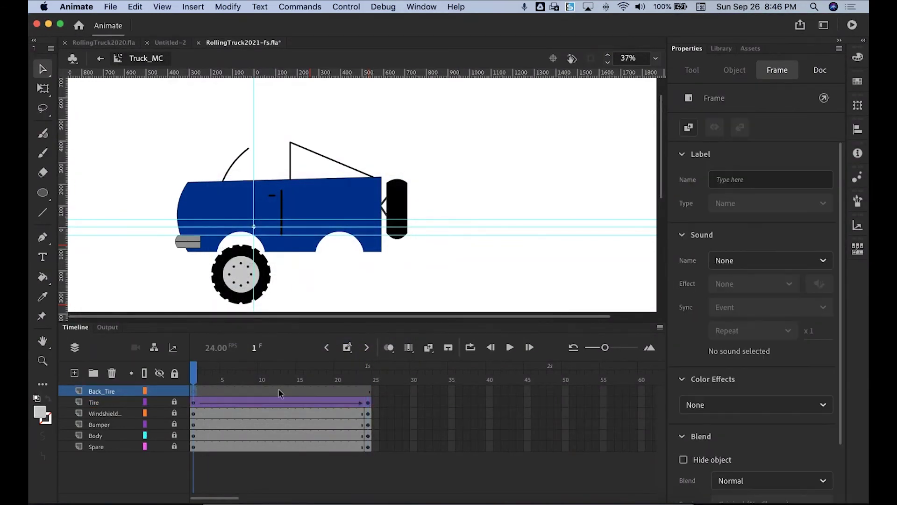
pyautogui.keyDown('shift'); pyautogui.click(369, 392); pyautogui.keyUp('shift')
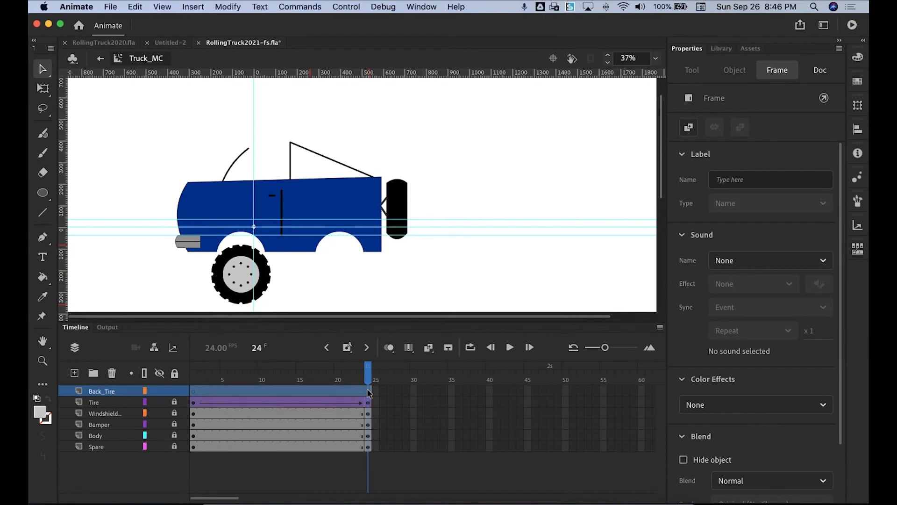
# Paste the tire tween frames into Back_Tire, unlock the layer, and check frames 1 and 24.
pyautogui.rightClick(369, 392)
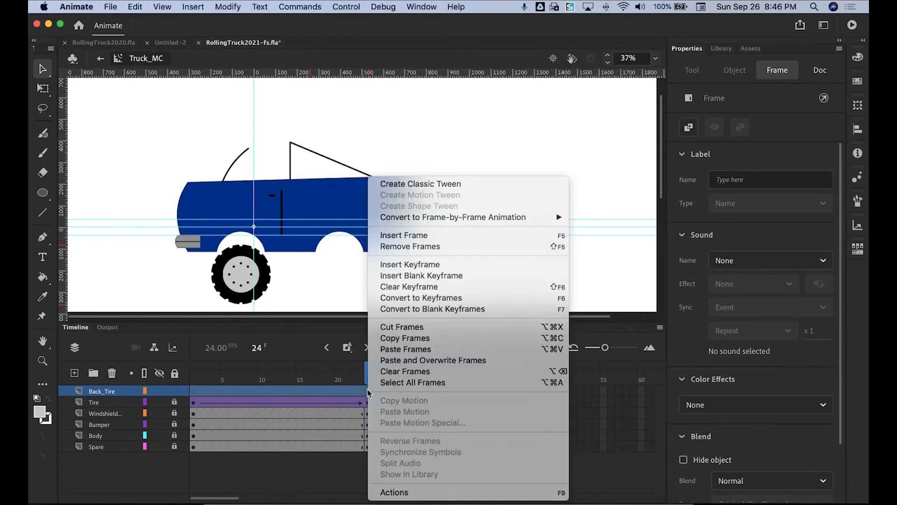
pyautogui.click(398, 346)
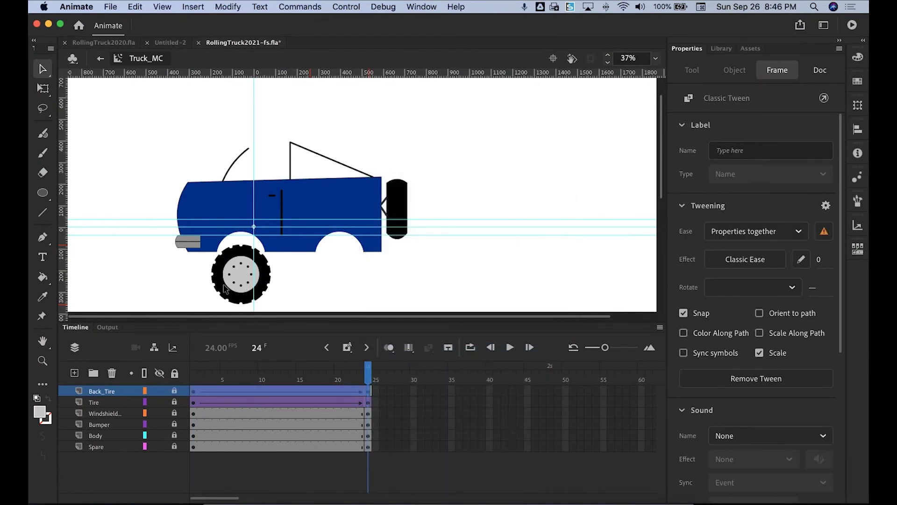
pyautogui.click(174, 390)
pyautogui.click(192, 391)
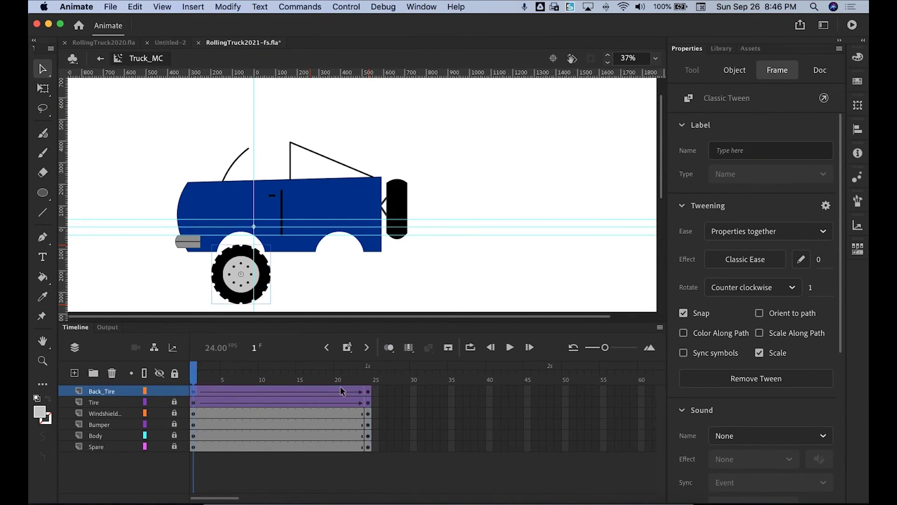
pyautogui.click(369, 394)
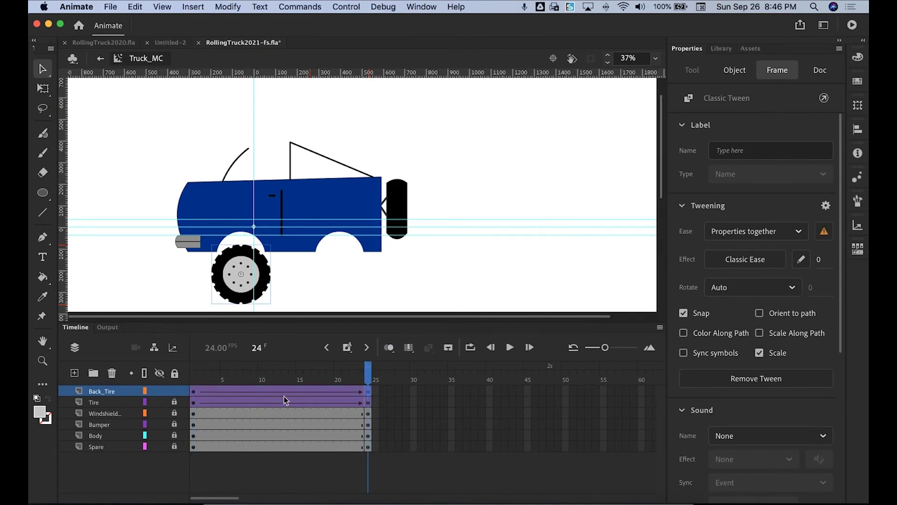
pyautogui.click(192, 392)
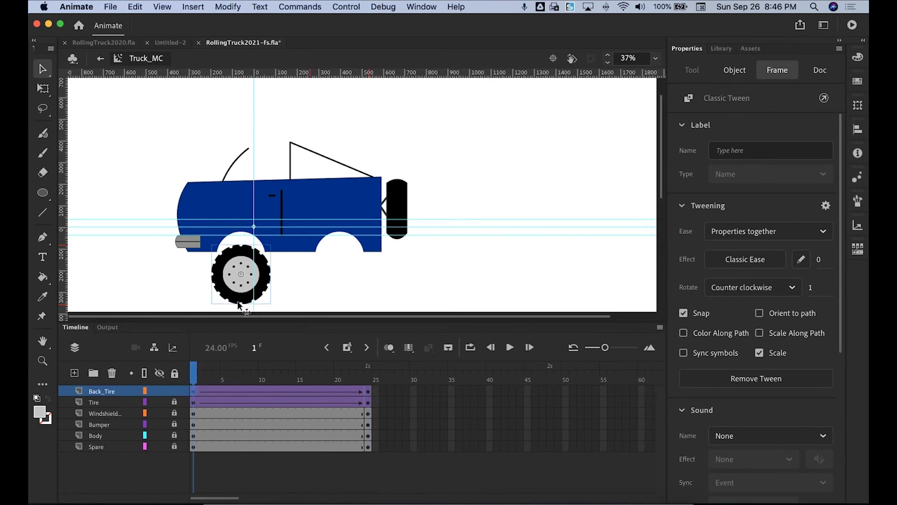
# Alt-drag a second tire copy into the front wheel arch at X 400.1, Y 219.25.
pyautogui.moveTo(241, 305); pyautogui.dragTo(332, 297)
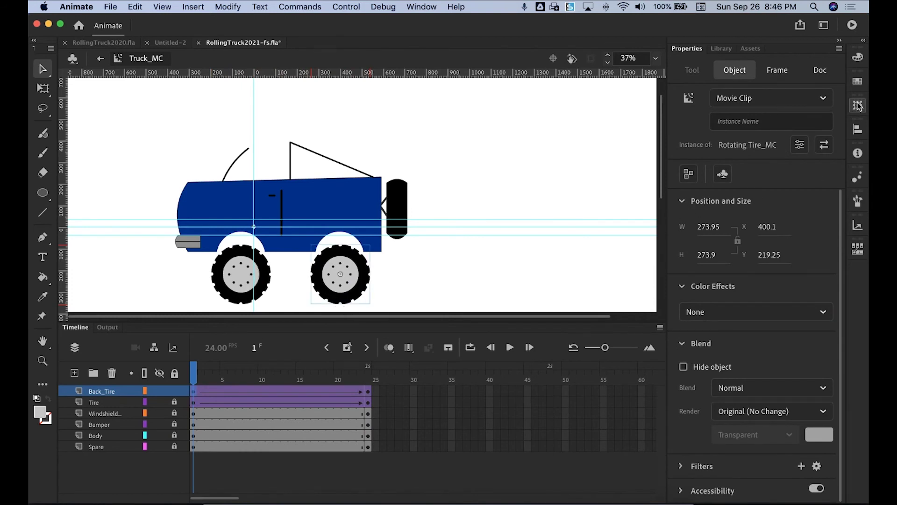
pyautogui.click(858, 154)
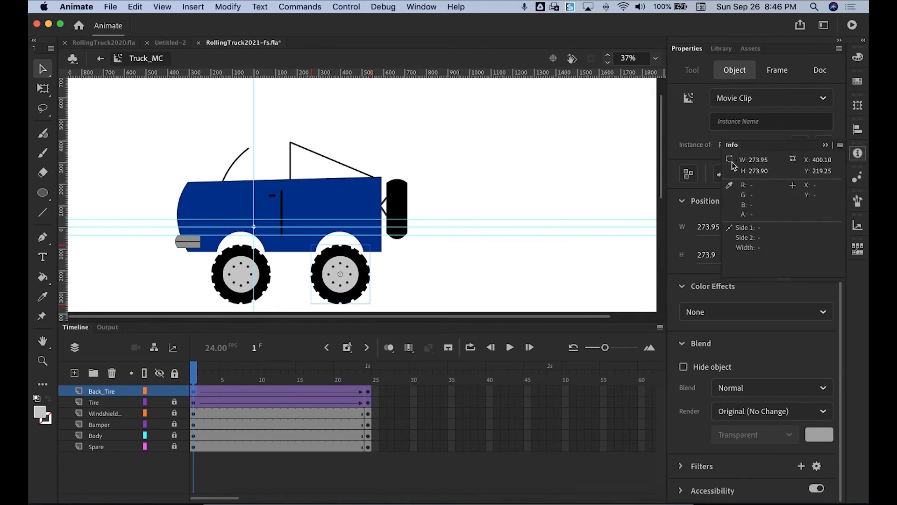
pyautogui.click(858, 154)
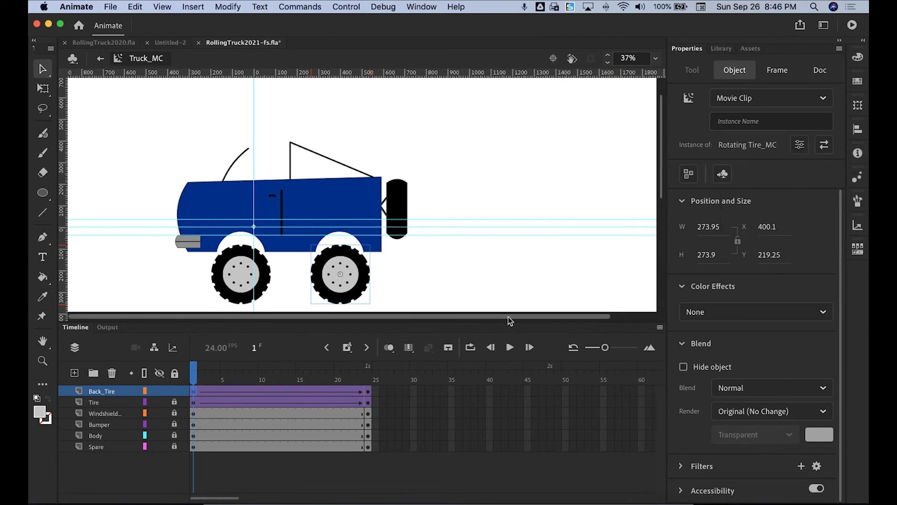
pyautogui.click(367, 391)
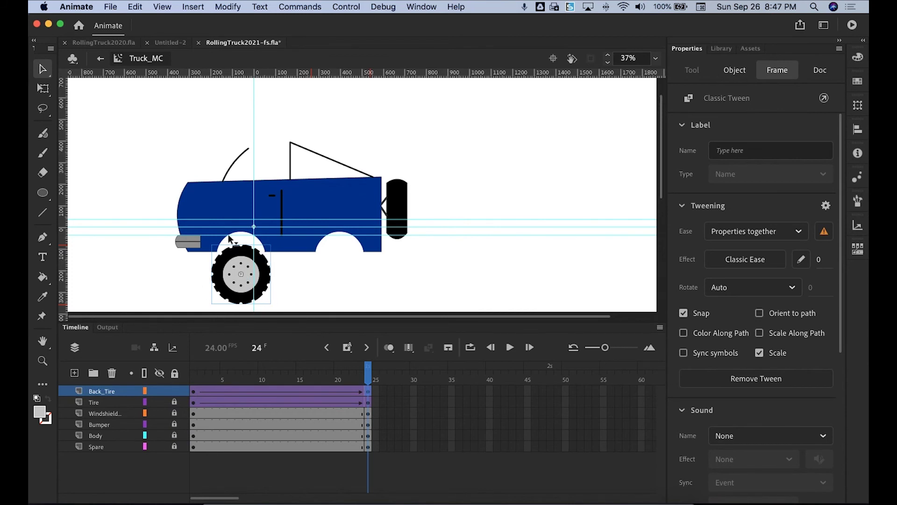
# Return to frame 1 and reposition the vertical and horizontal guides.
pyautogui.moveTo(368, 376); pyautogui.dragTo(193, 375)
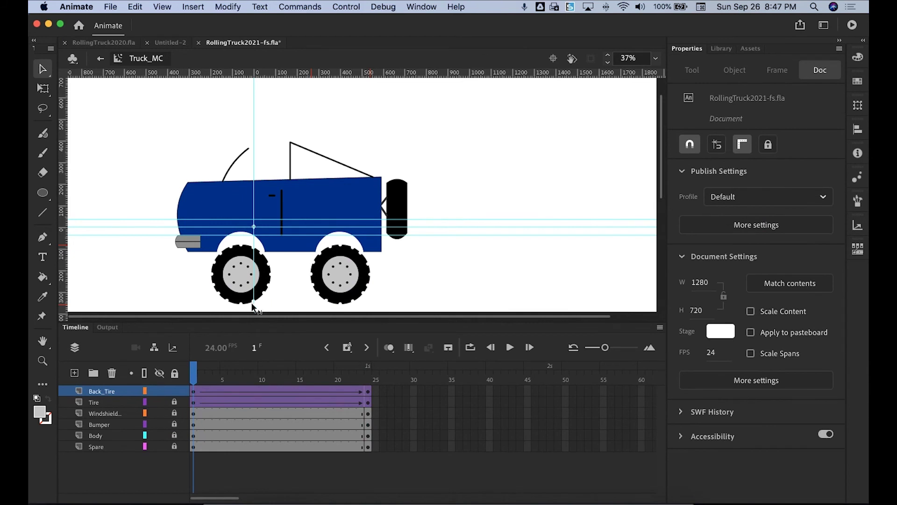
pyautogui.moveTo(253, 118); pyautogui.dragTo(311, 125)
pyautogui.moveTo(444, 234); pyautogui.dragTo(444, 243)
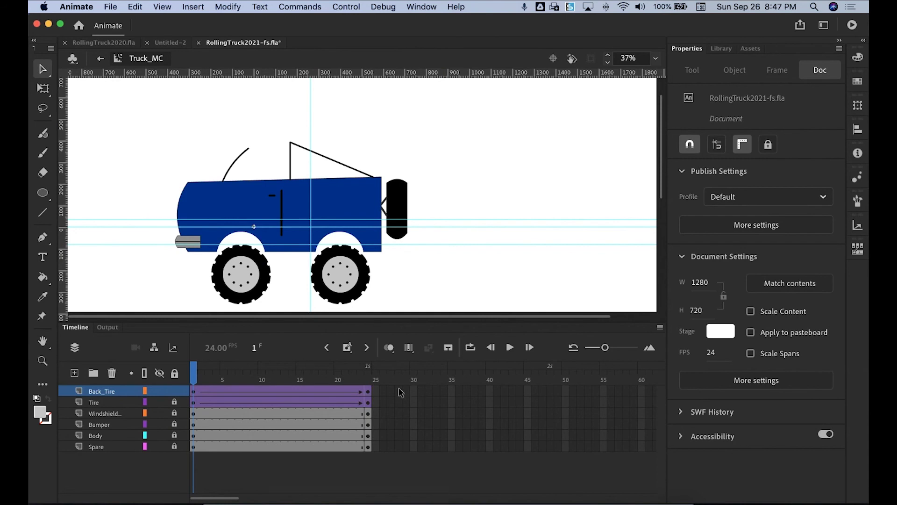
# Move the frame 24 tire into the front wheel arch, scrub to preview, and lock Back_Tire.
pyautogui.click(369, 393)
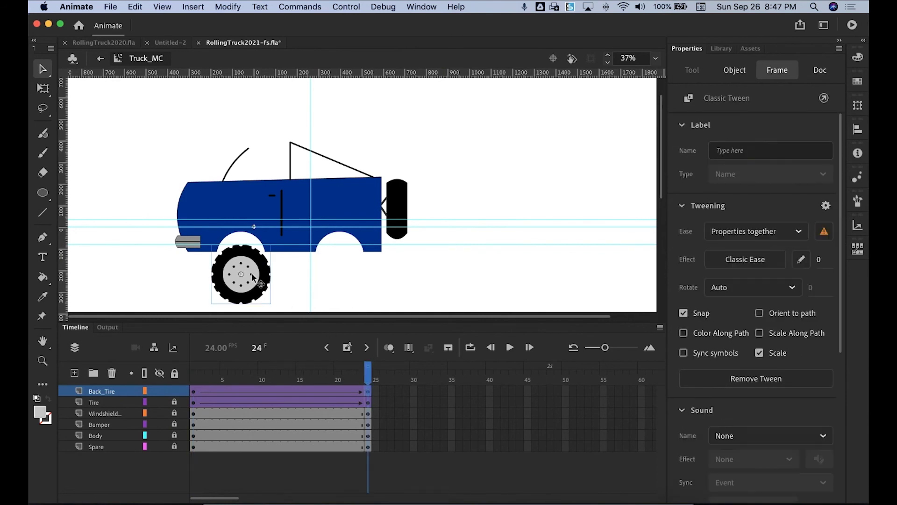
pyautogui.moveTo(251, 276); pyautogui.dragTo(362, 283)
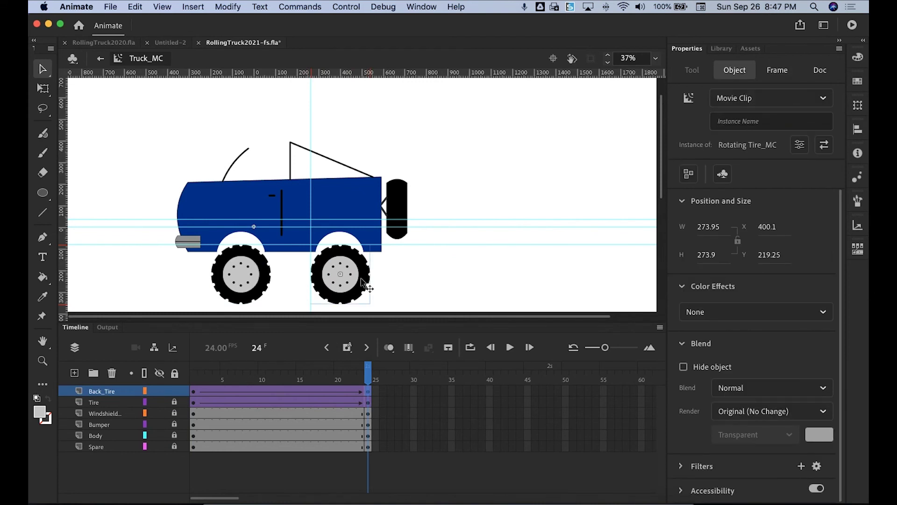
pyautogui.click(367, 374)
pyautogui.click(240, 390)
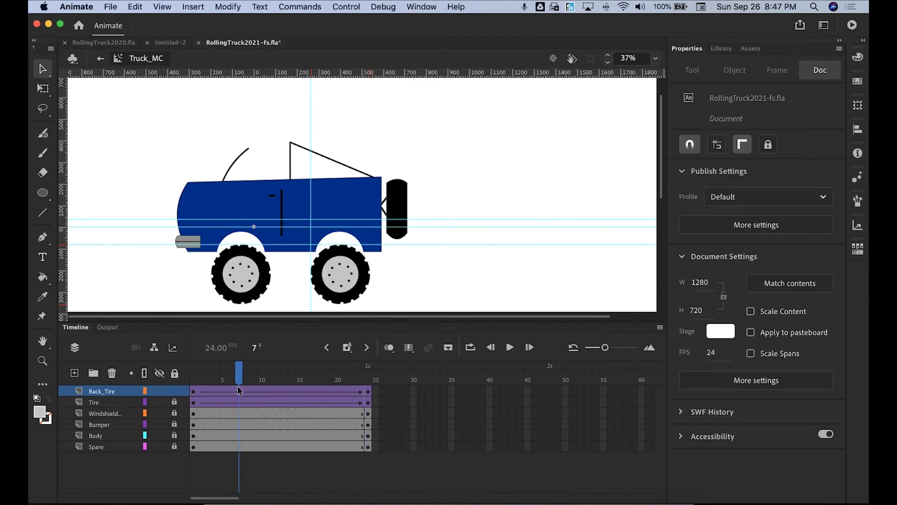
pyautogui.moveTo(239, 374); pyautogui.dragTo(182, 381)
pyautogui.click(174, 391)
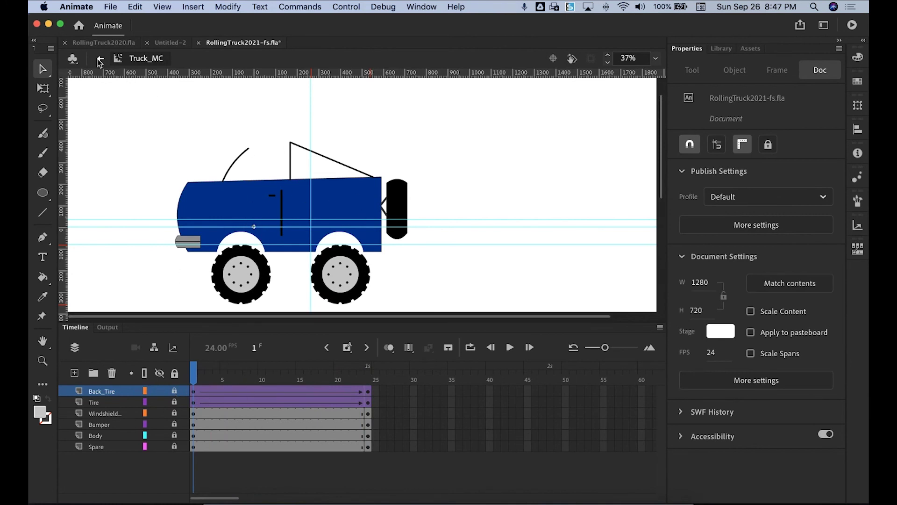
# Return to Scene 1 at 50% zoom and add a new layer above Hills.
pyautogui.click(100, 59)
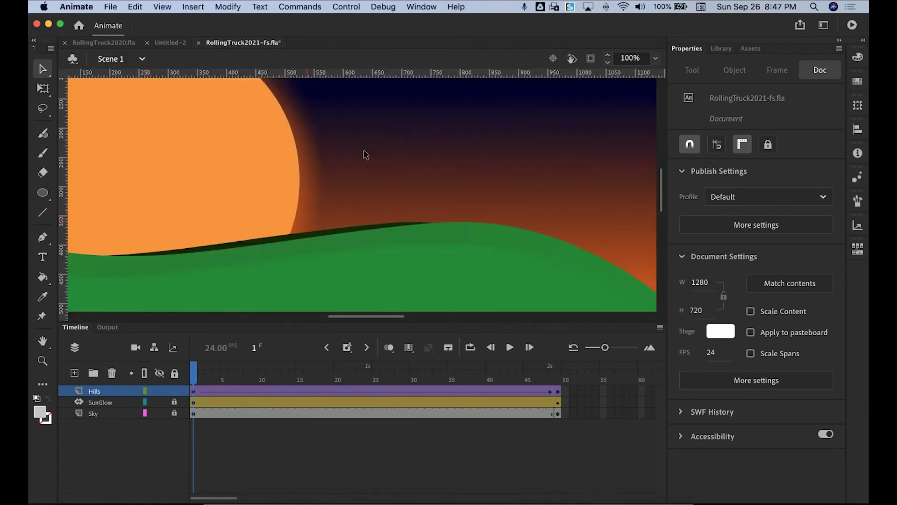
pyautogui.click(656, 58)
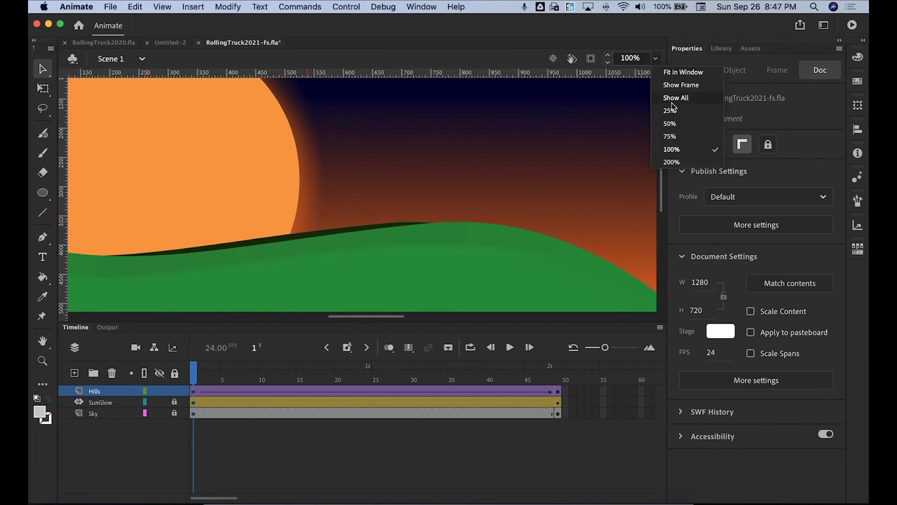
pyautogui.click(670, 123)
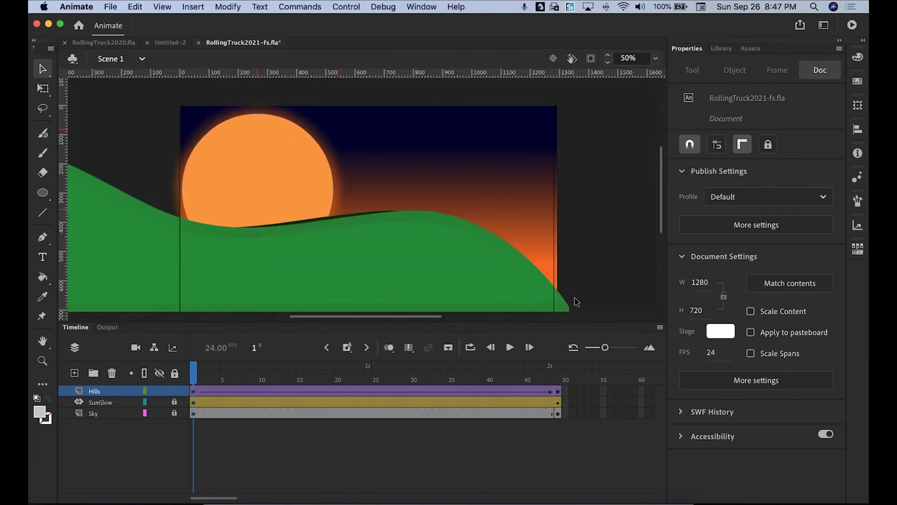
pyautogui.scroll(-5, 663, 227)
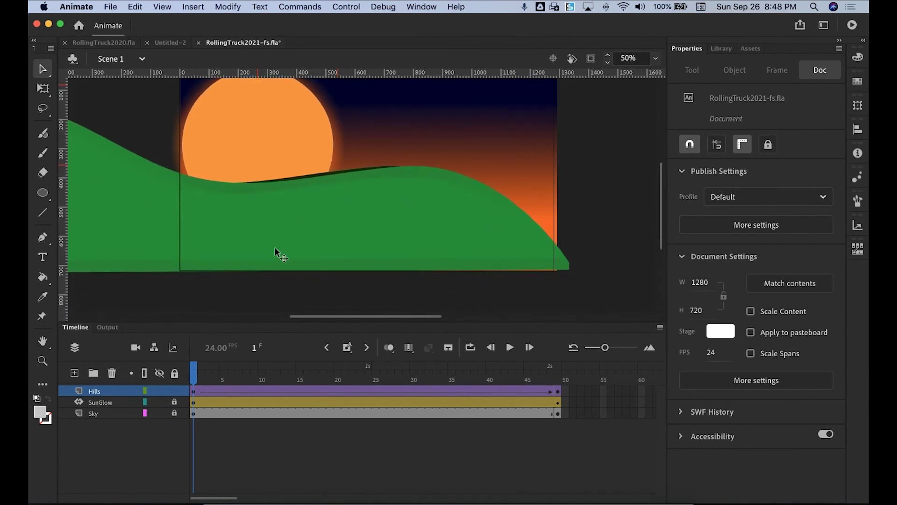
pyautogui.click(74, 373)
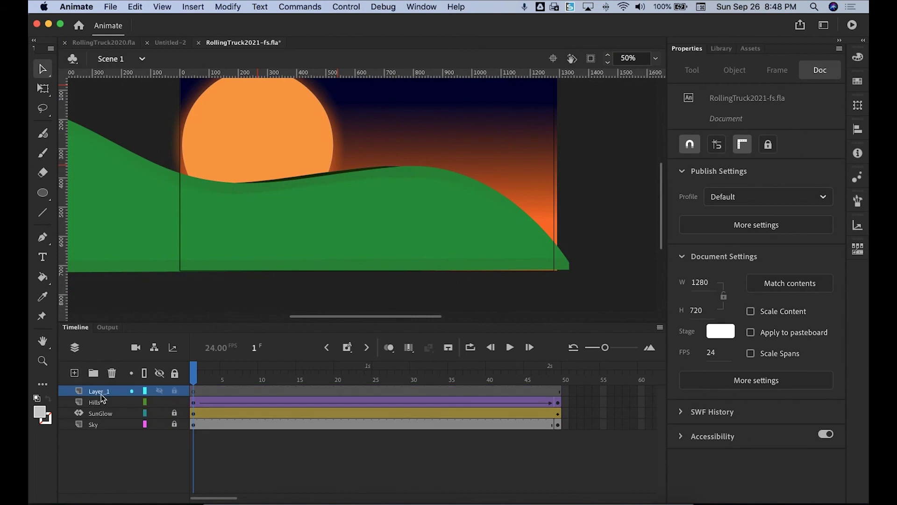
# Rename the new layer to Truck and bring up the Library with its six movie clips.
pyautogui.doubleClick(96, 392)
pyautogui.write('Truck')
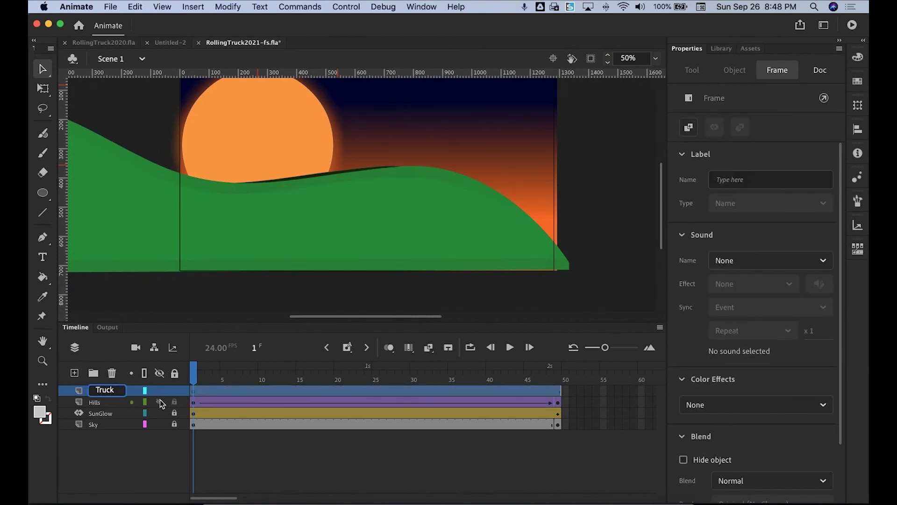
pyautogui.click(174, 401)
pyautogui.click(192, 391)
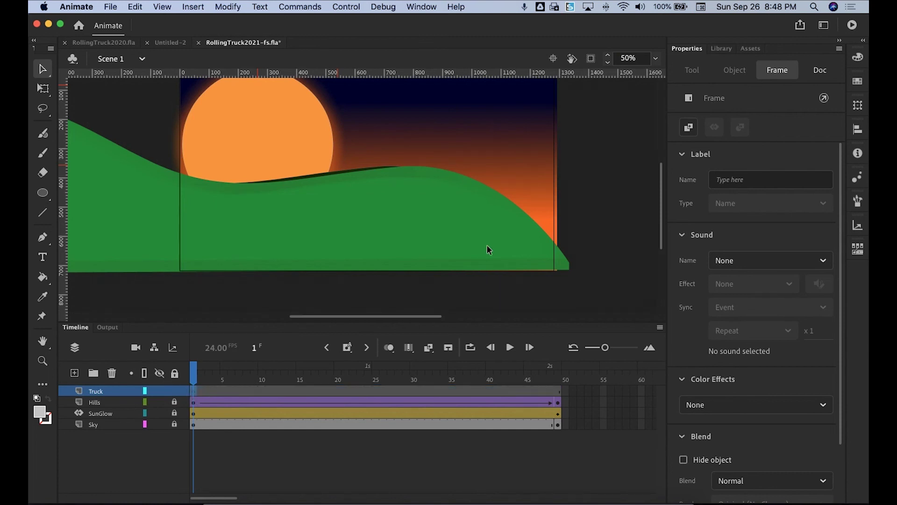
pyautogui.click(718, 48)
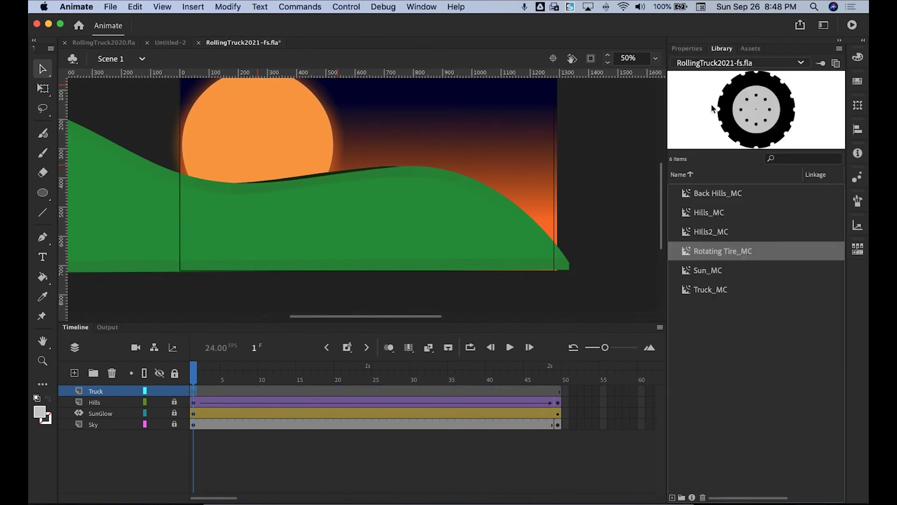
# Place a Truck_MC instance on the stage, shrink it onto the green hill, and check frame 49.
pyautogui.click(696, 291)
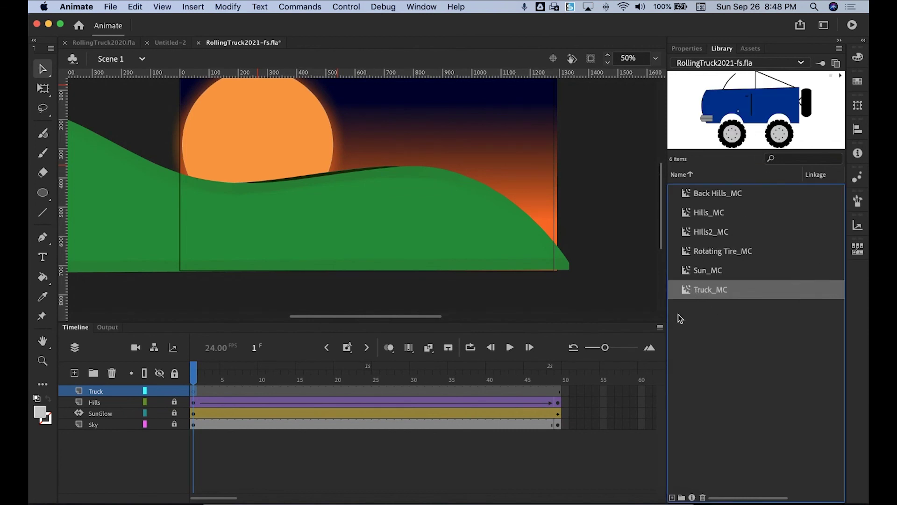
pyautogui.moveTo(399, 224); pyautogui.dragTo(400, 226)
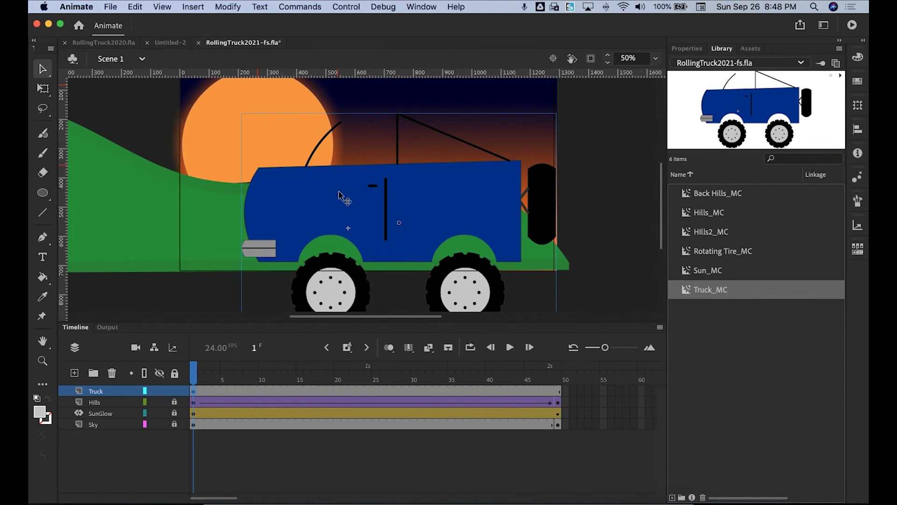
pyautogui.click(43, 88)
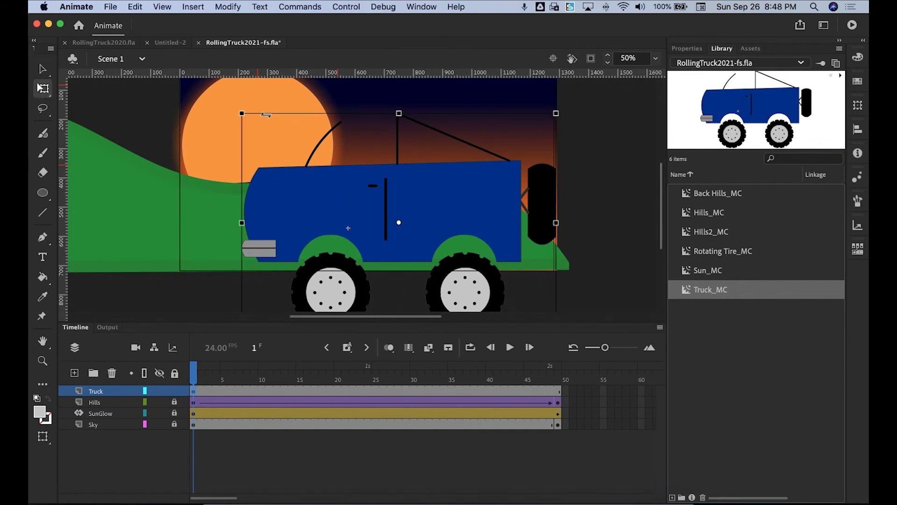
pyautogui.moveTo(242, 112); pyautogui.dragTo(297, 150)
pyautogui.moveTo(413, 208); pyautogui.dragTo(399, 166)
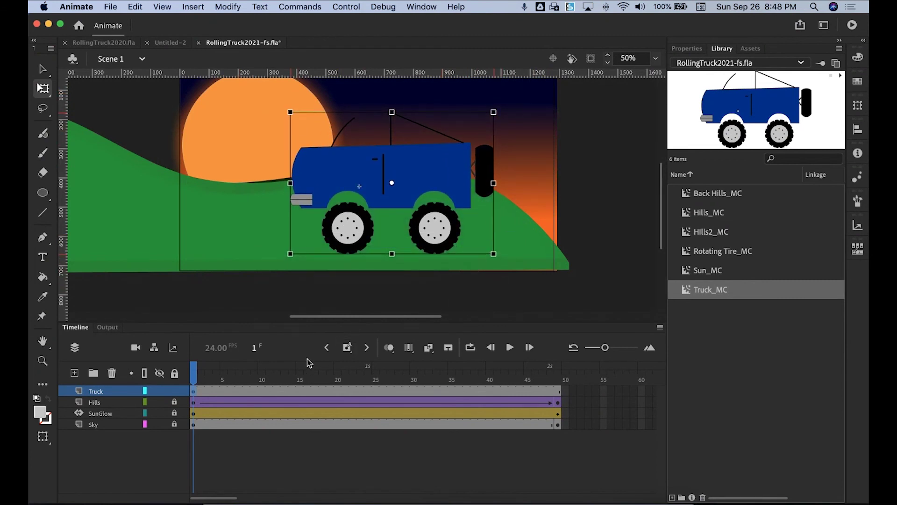
pyautogui.click(559, 391)
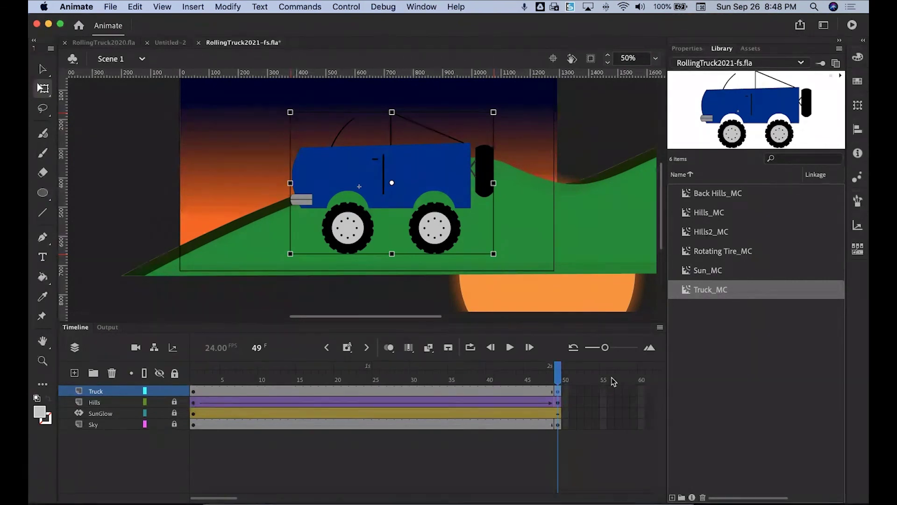
# Test-play the movie as RollingTruck2021-fs.swf, then close the test window.
pyautogui.press('super+Return')
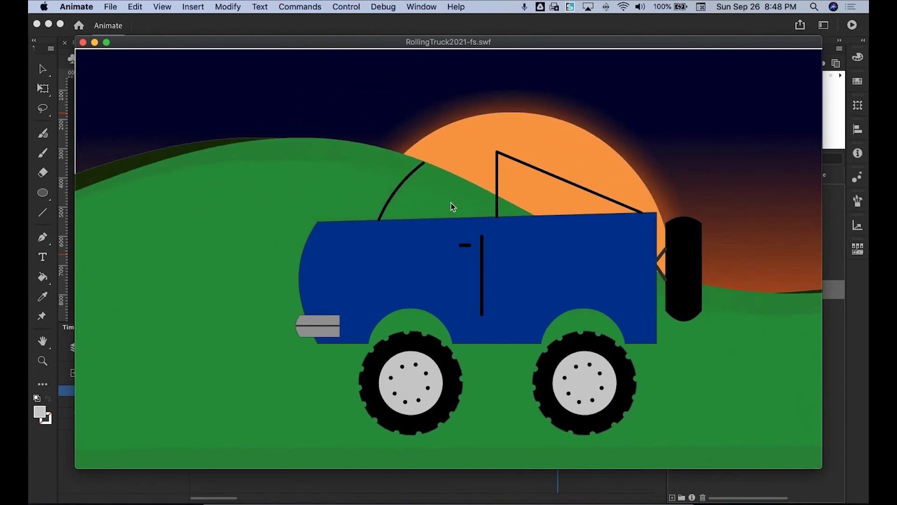
pyautogui.click(83, 42)
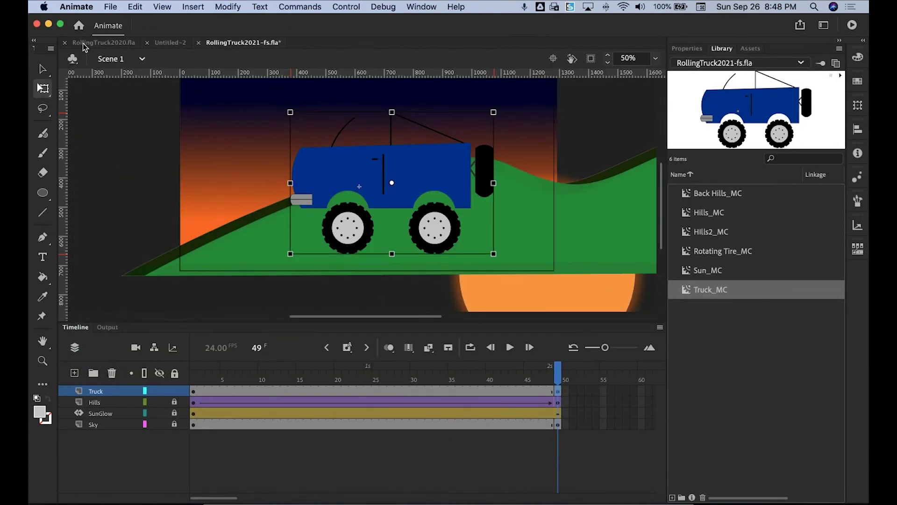